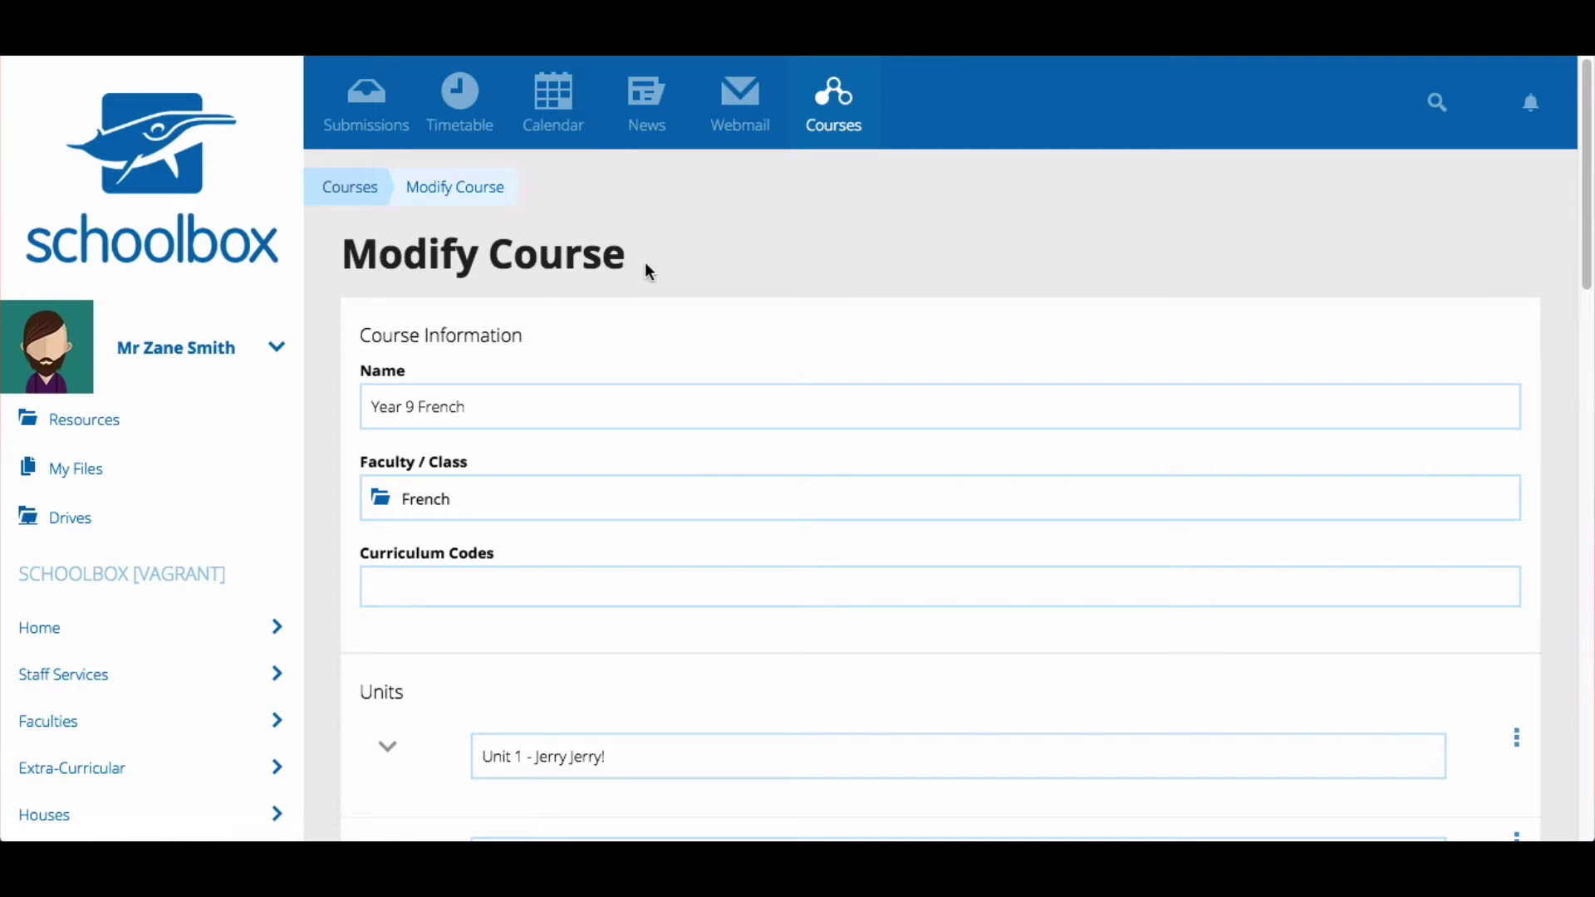
- Scroll down to Unit 2 – Mon Monde Ideal! and start a new quiz there
scroll(890, 477, "down", 6)
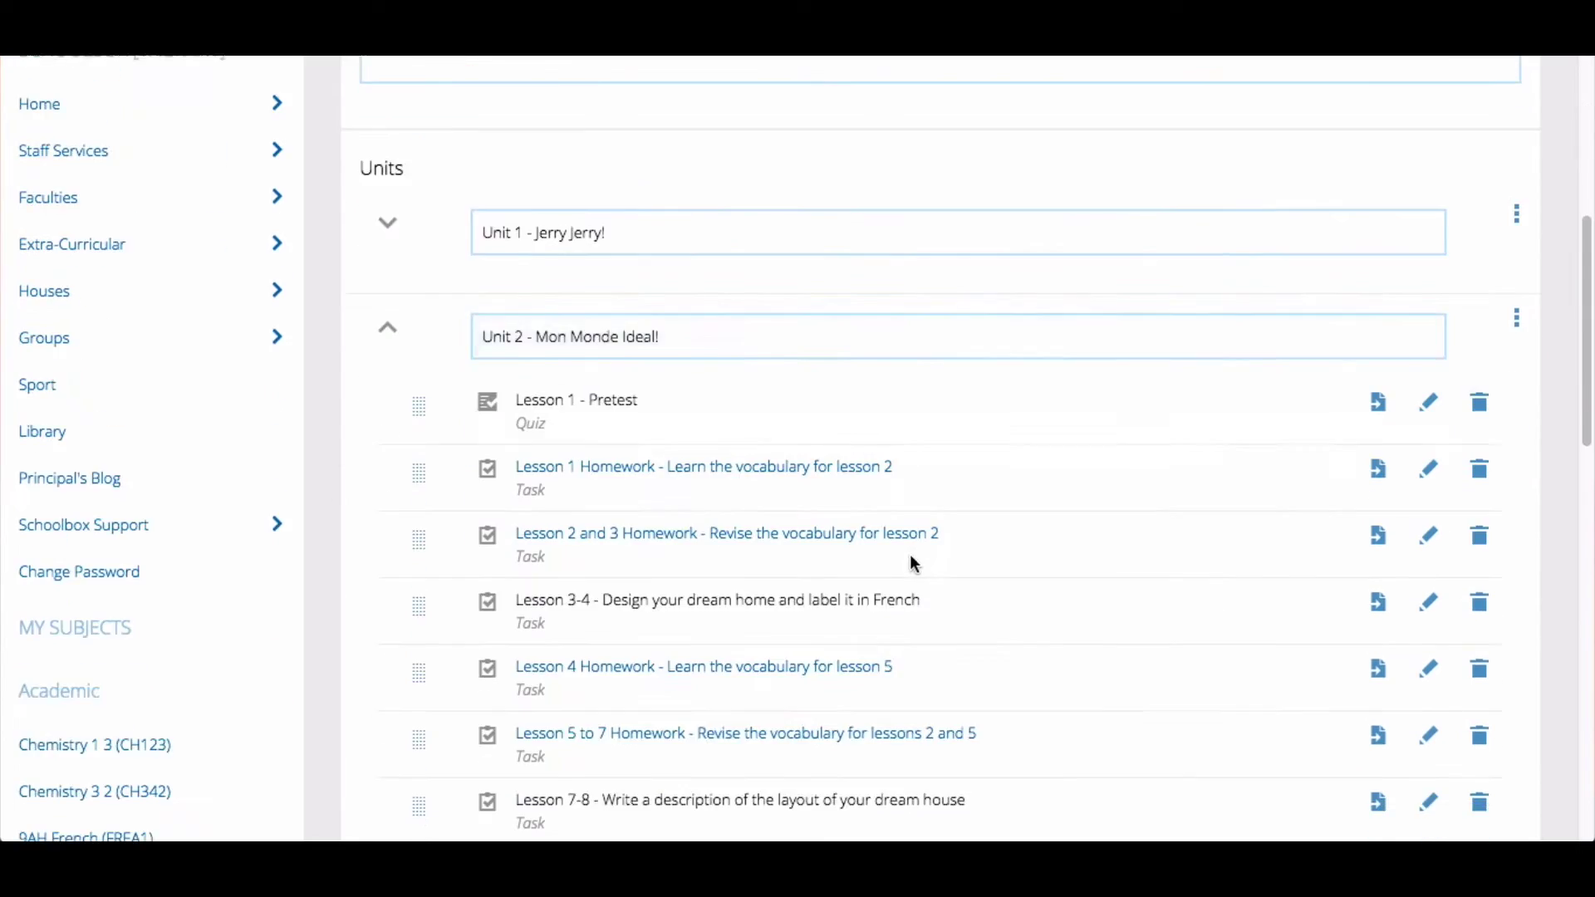
scroll(914, 565, "down", 9)
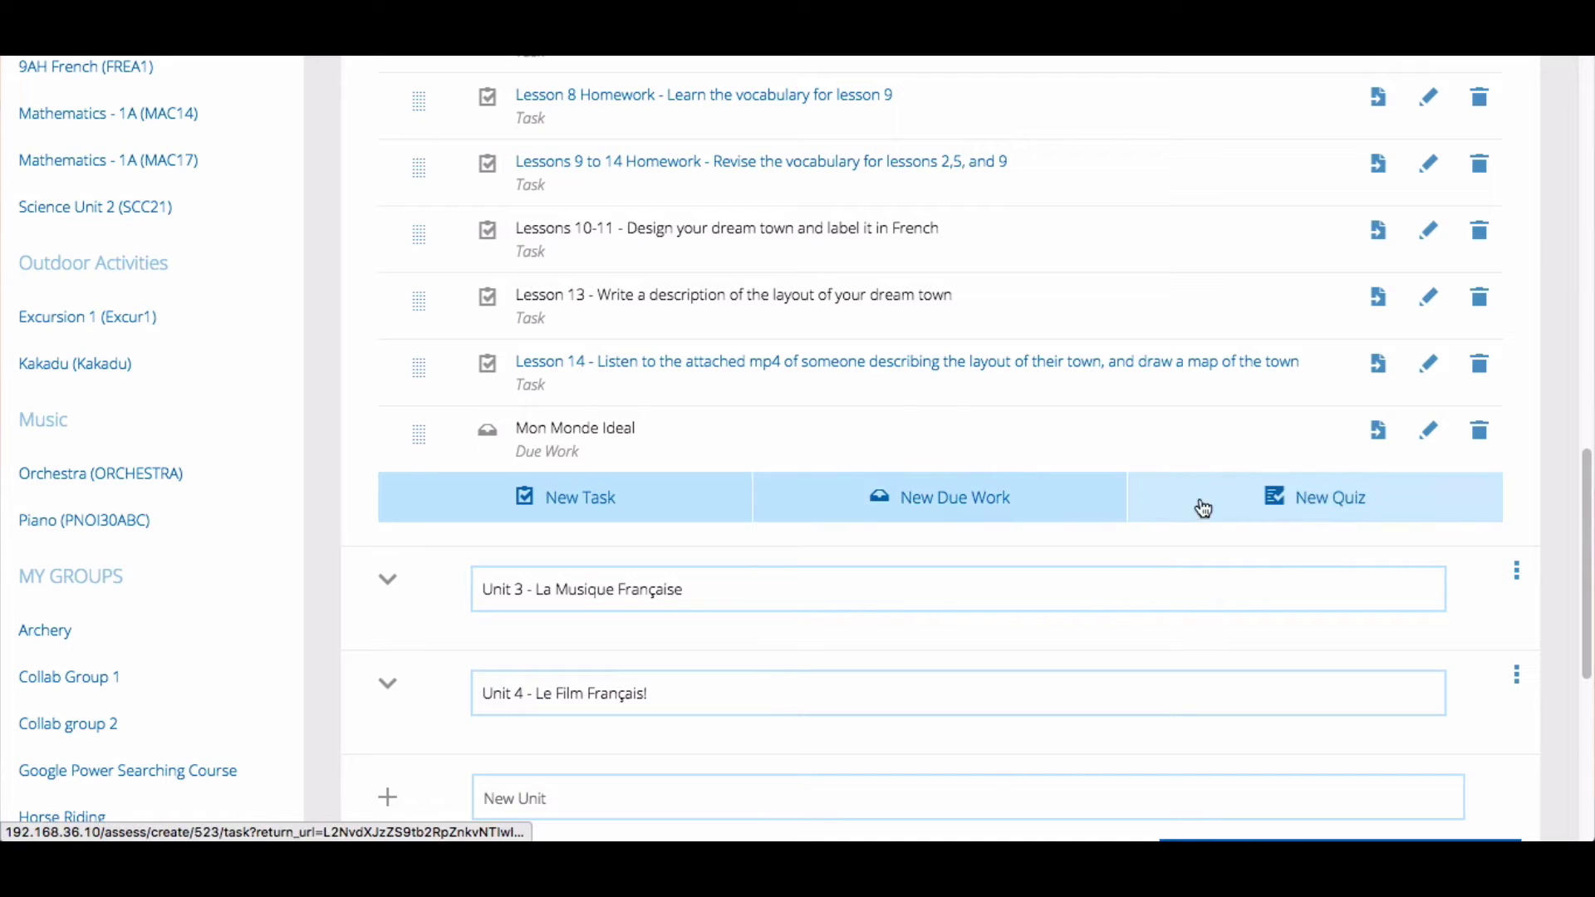
left_click(1223, 511)
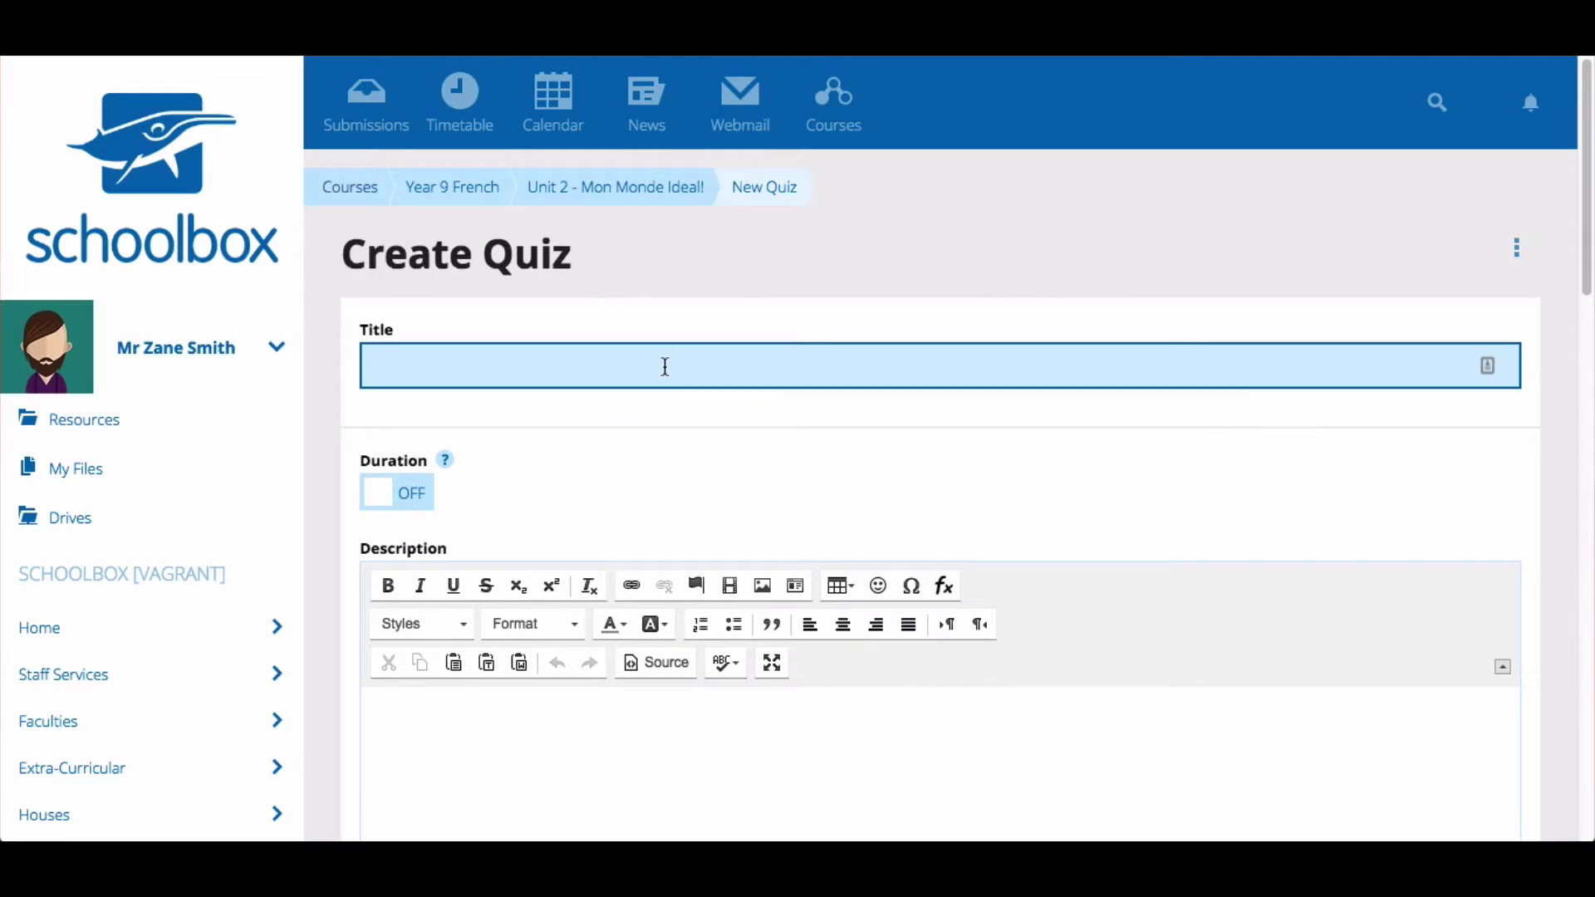
- Title the quiz 'Example Quiz', switch Duration on at 0 hours 0 minutes, and start the description
type("E")
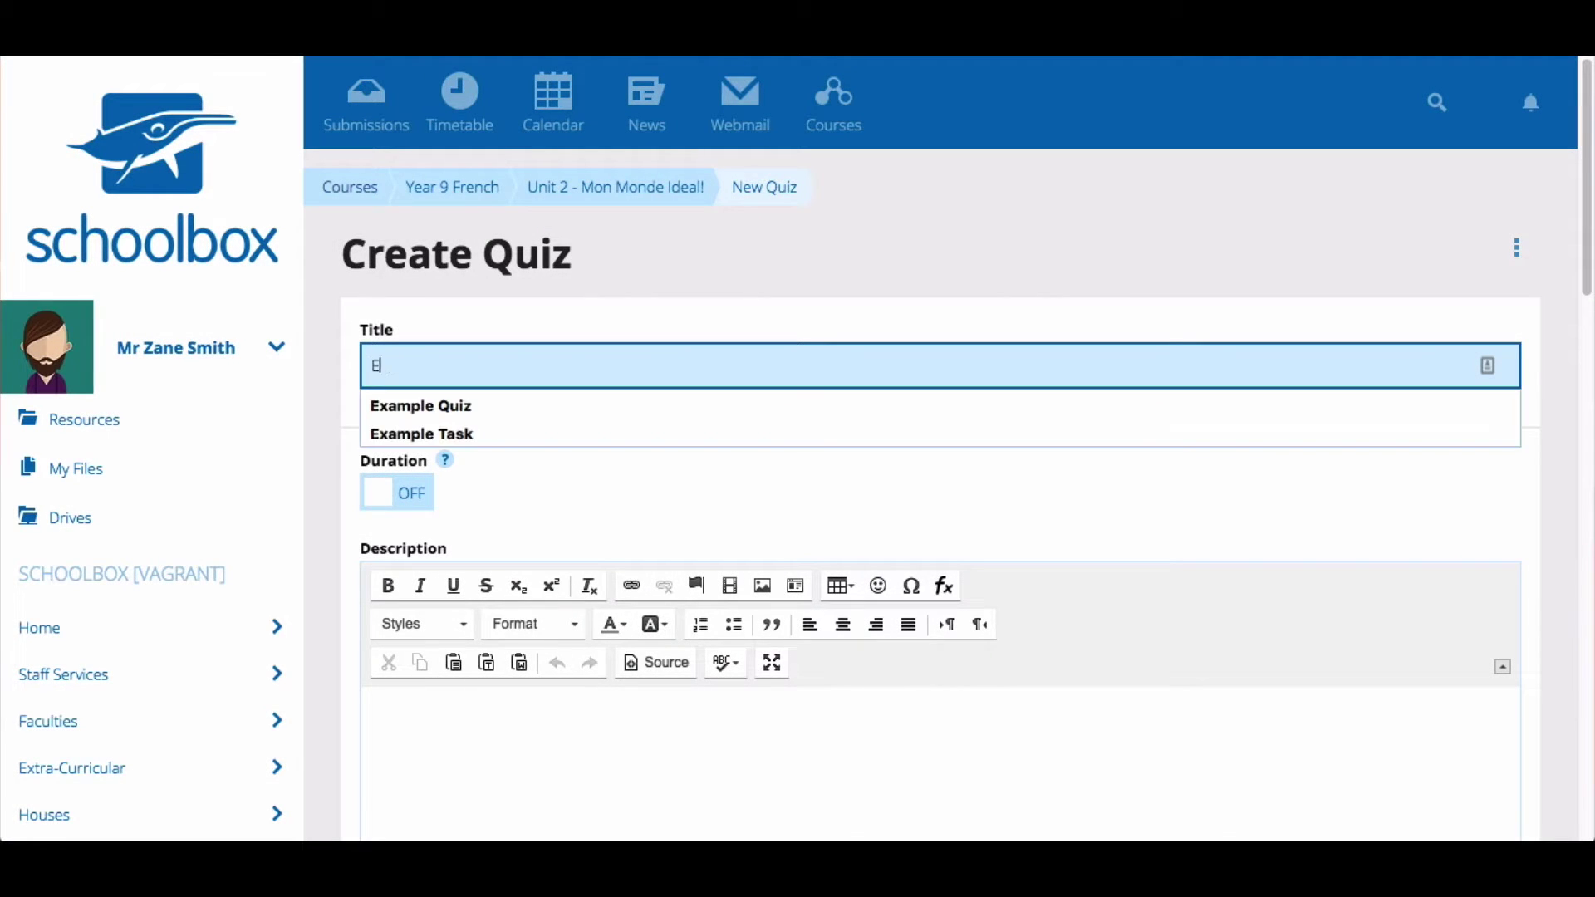
type("xample Quiz")
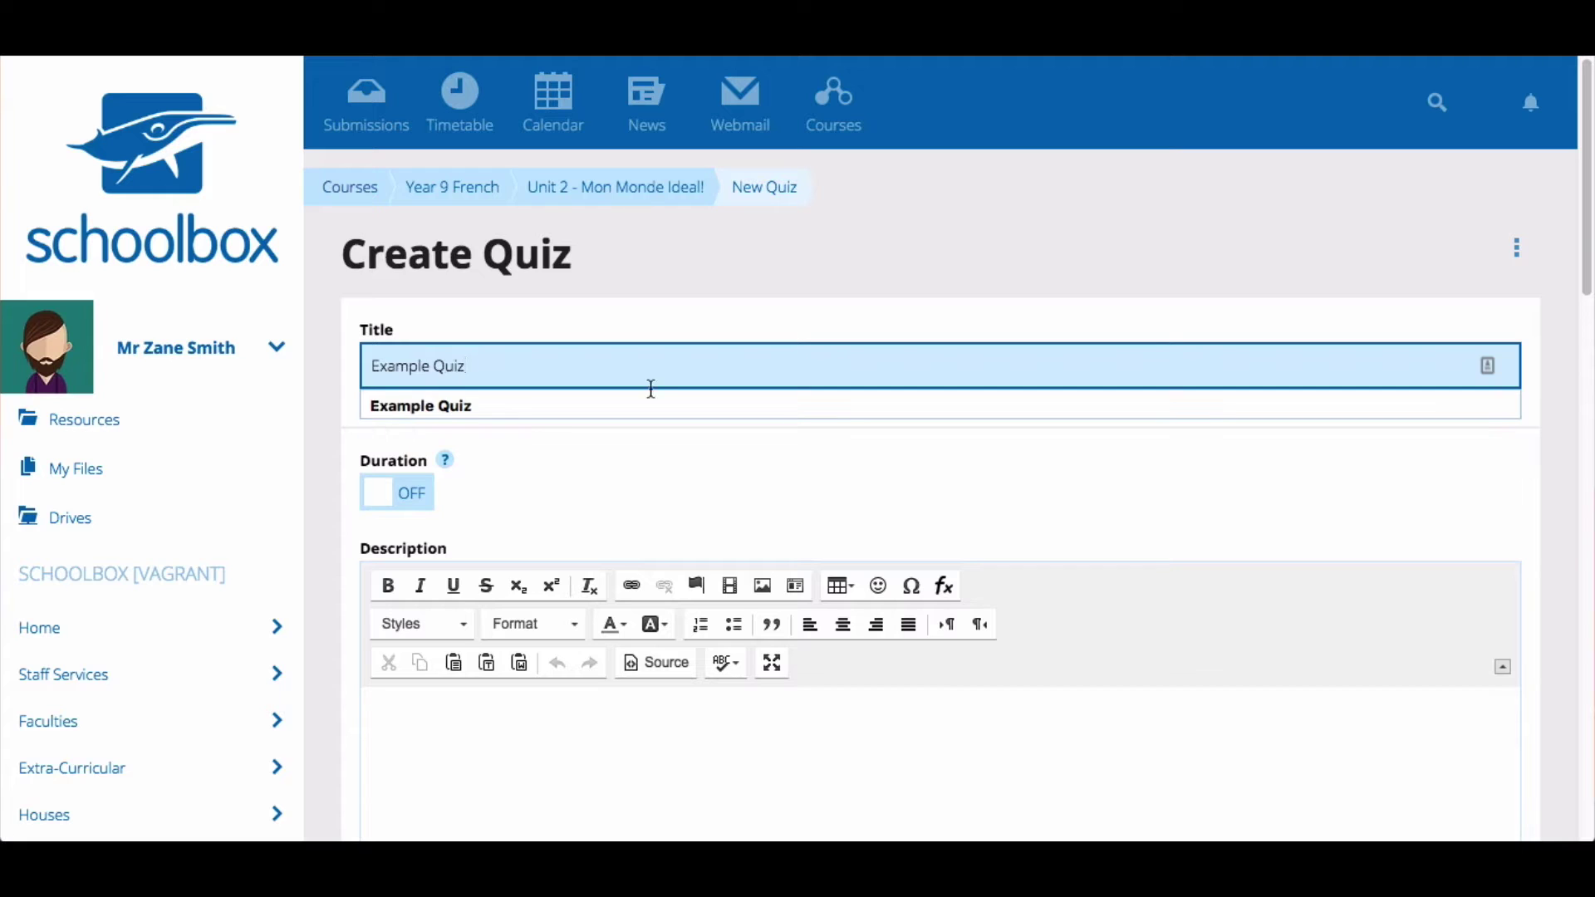
left_click(640, 402)
left_click(405, 488)
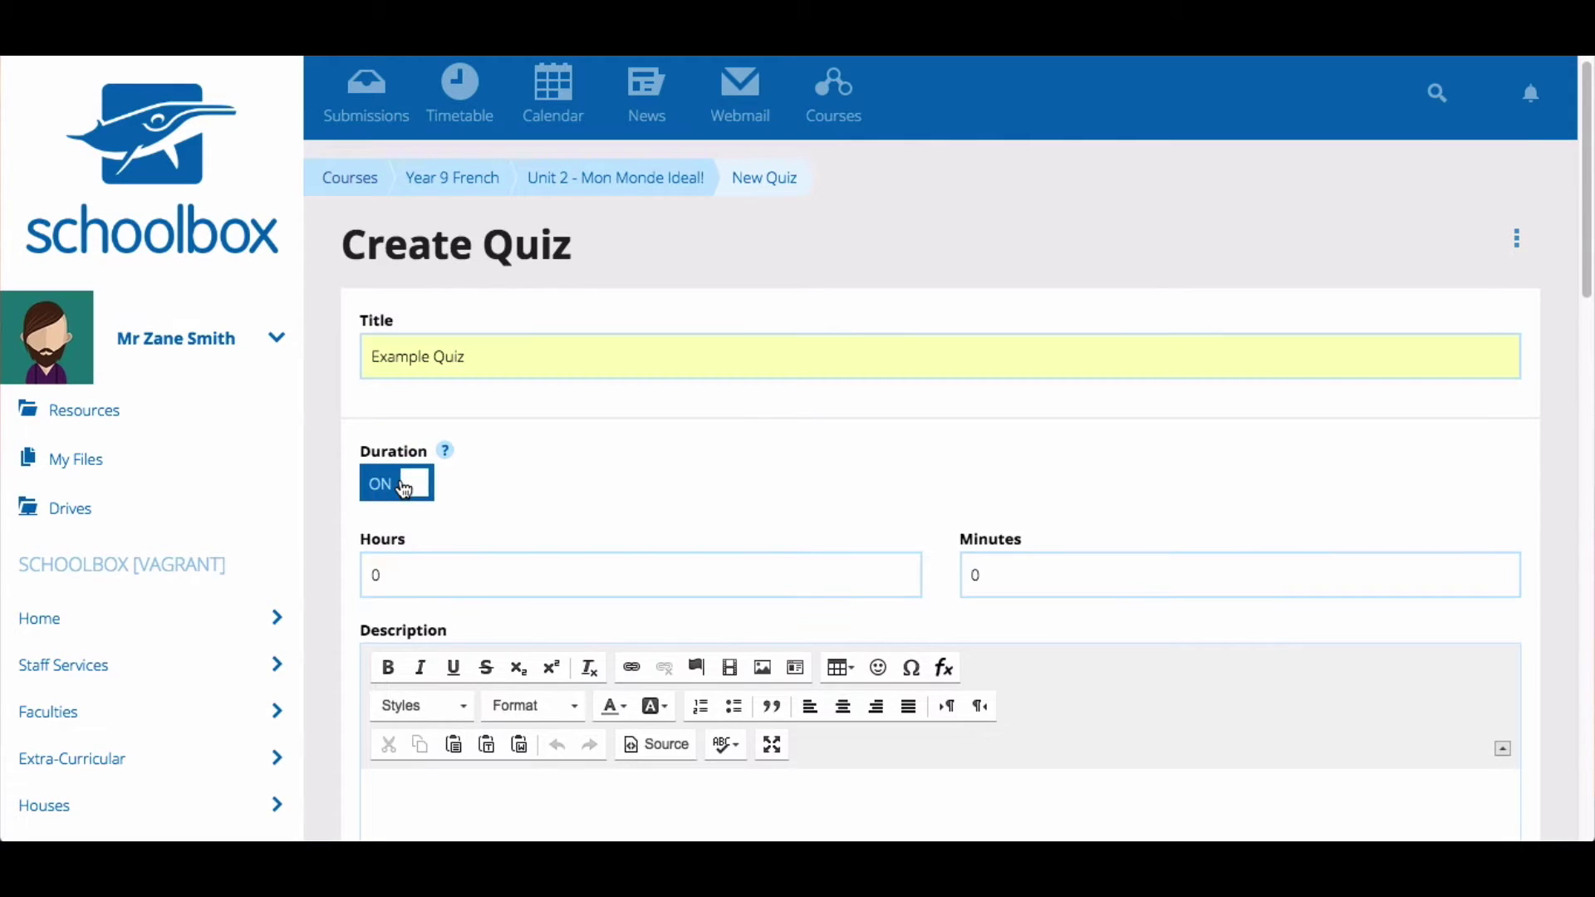
left_click(434, 570)
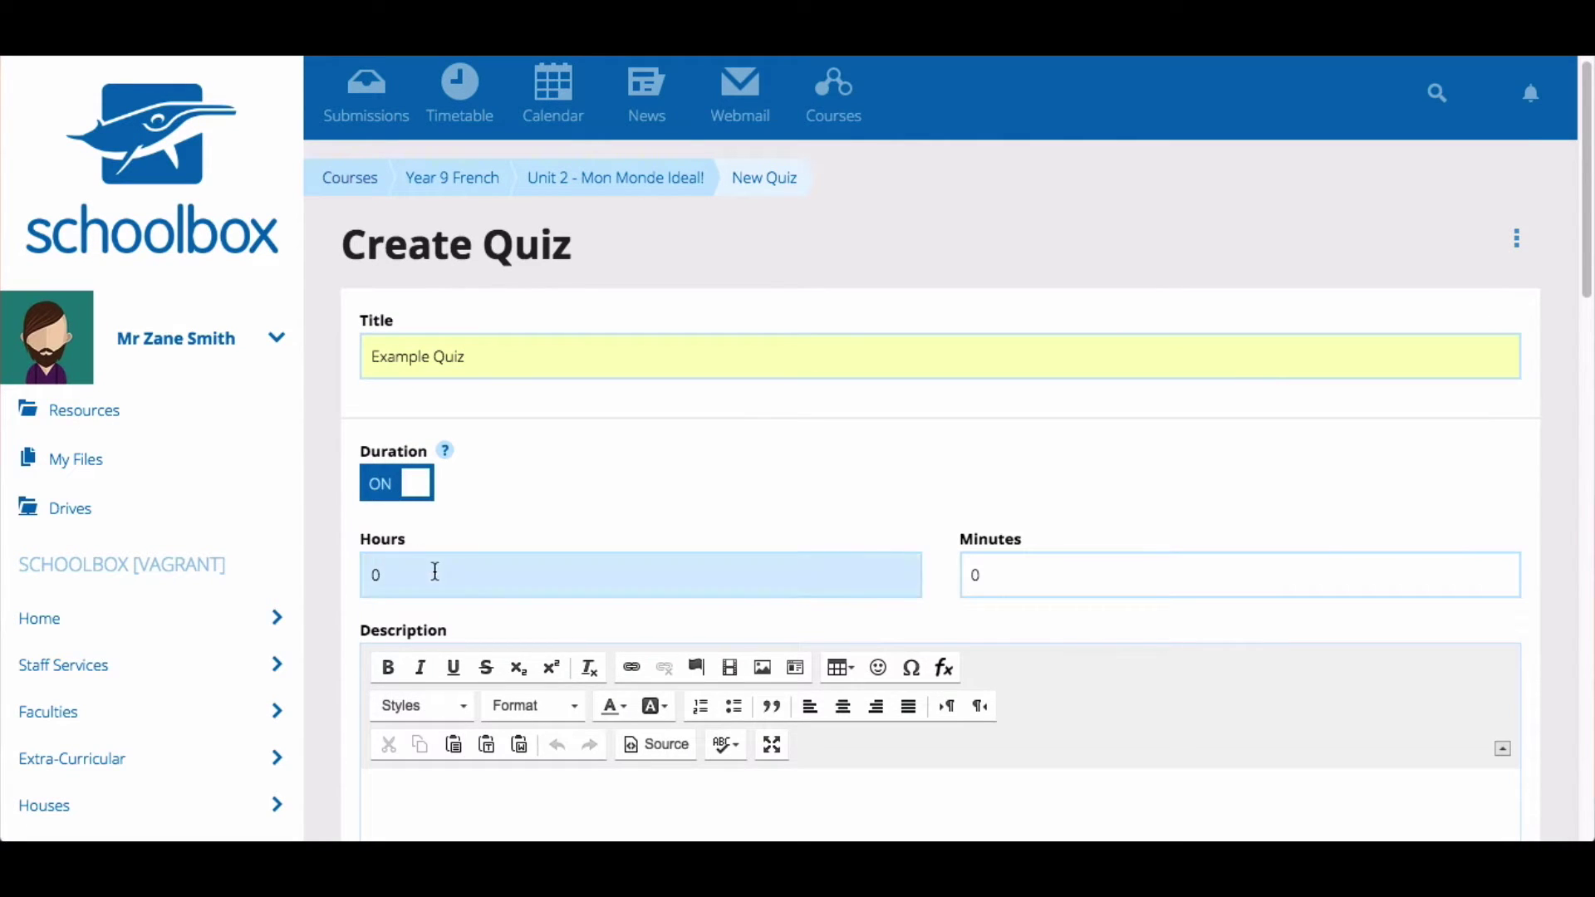
left_click(1015, 557)
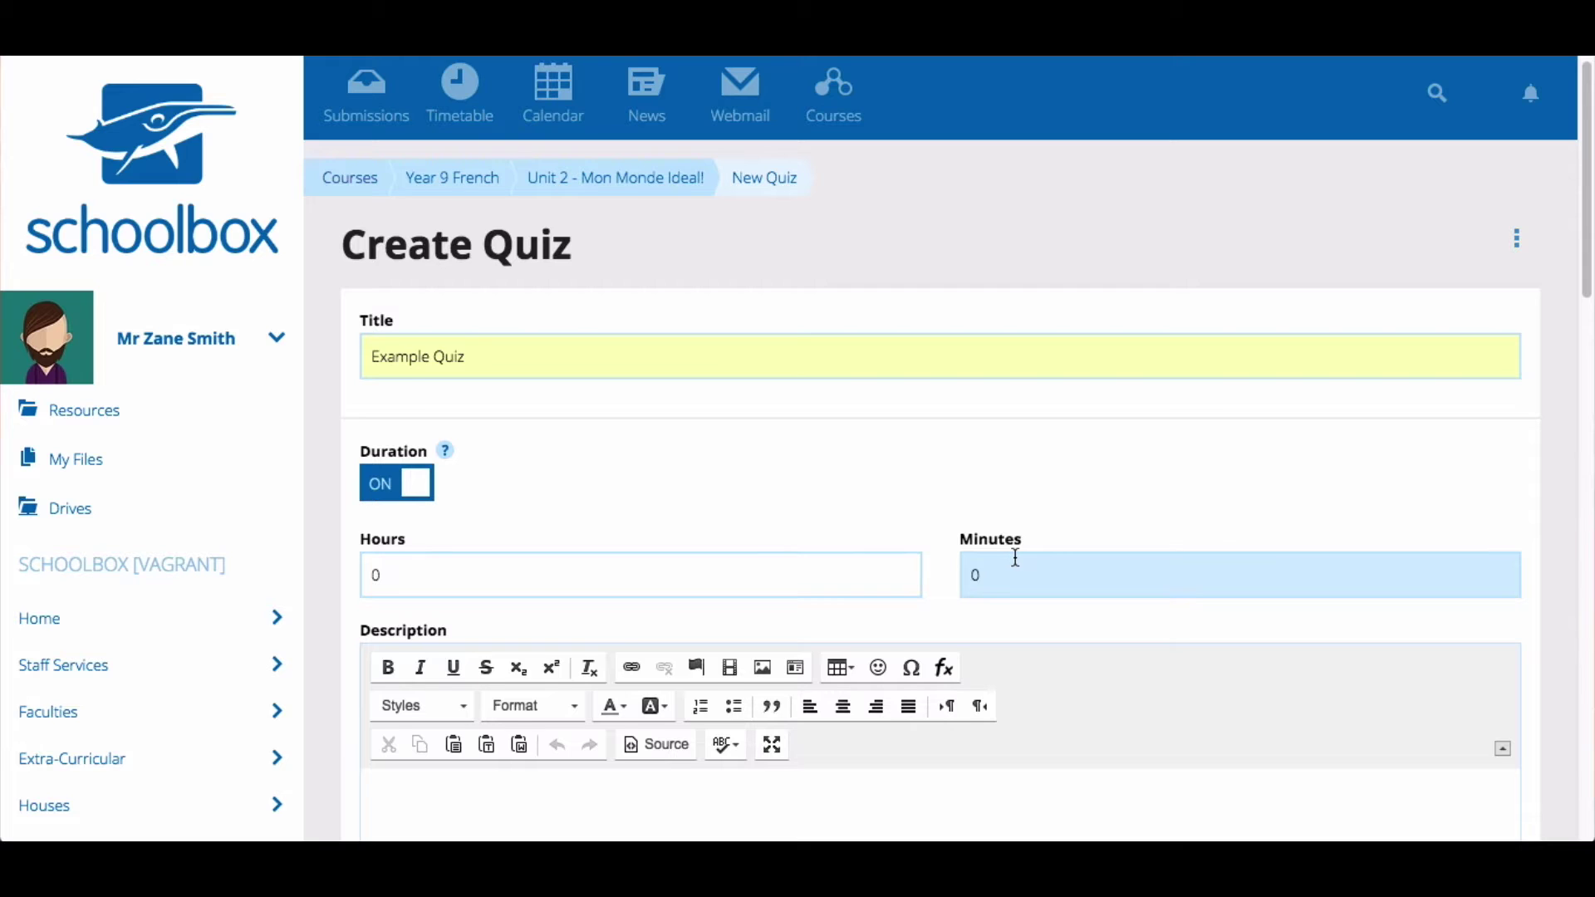
scroll(989, 582, "down", 3)
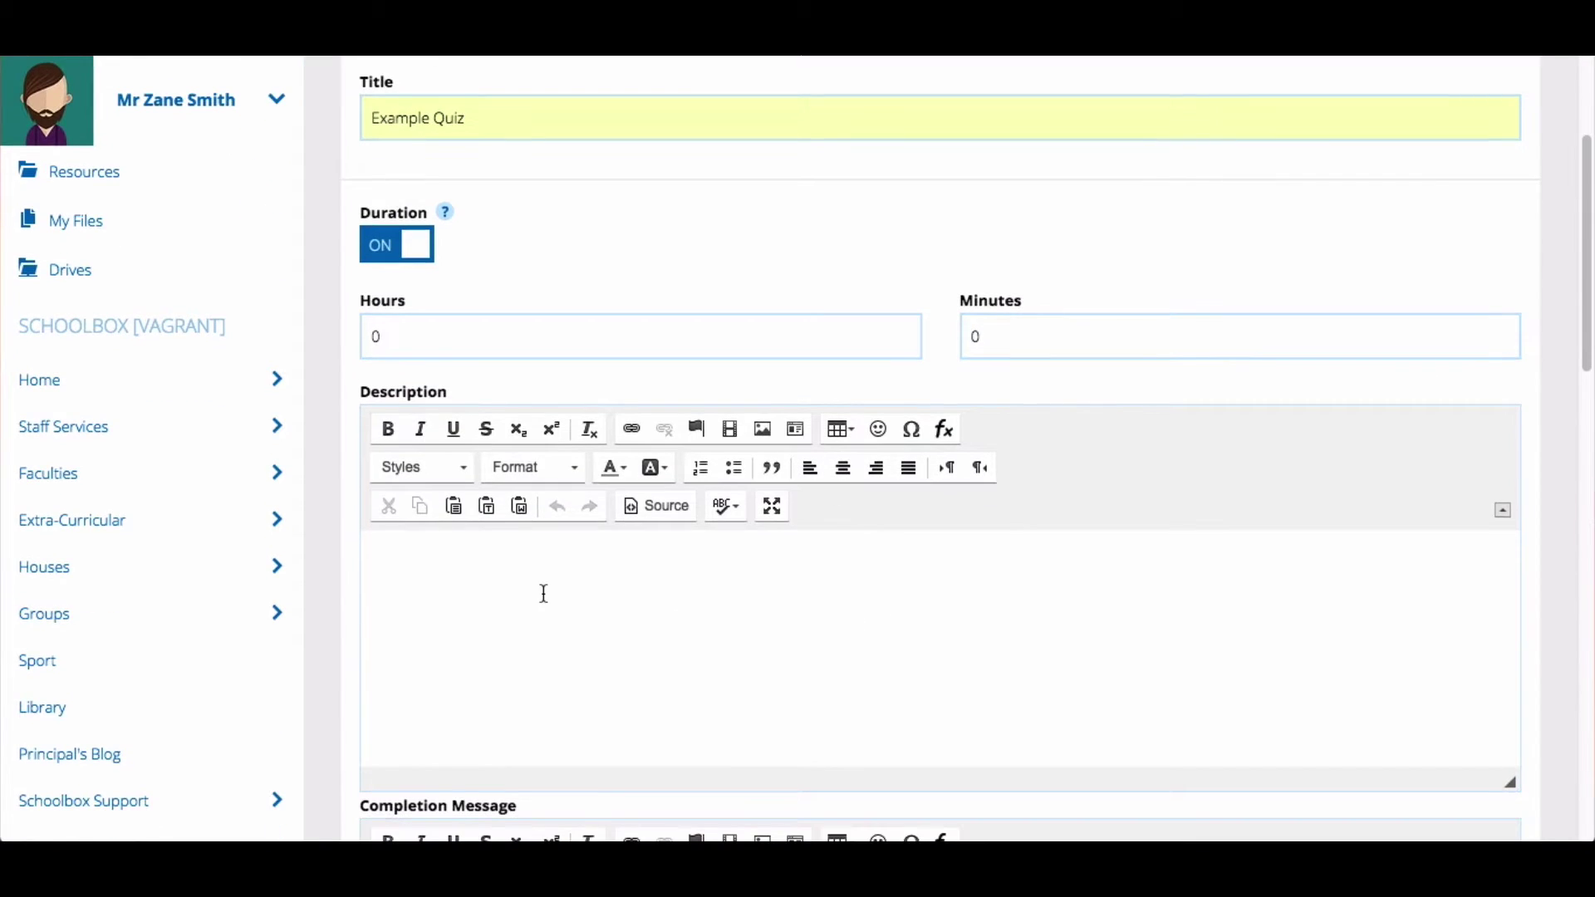
left_click(544, 594)
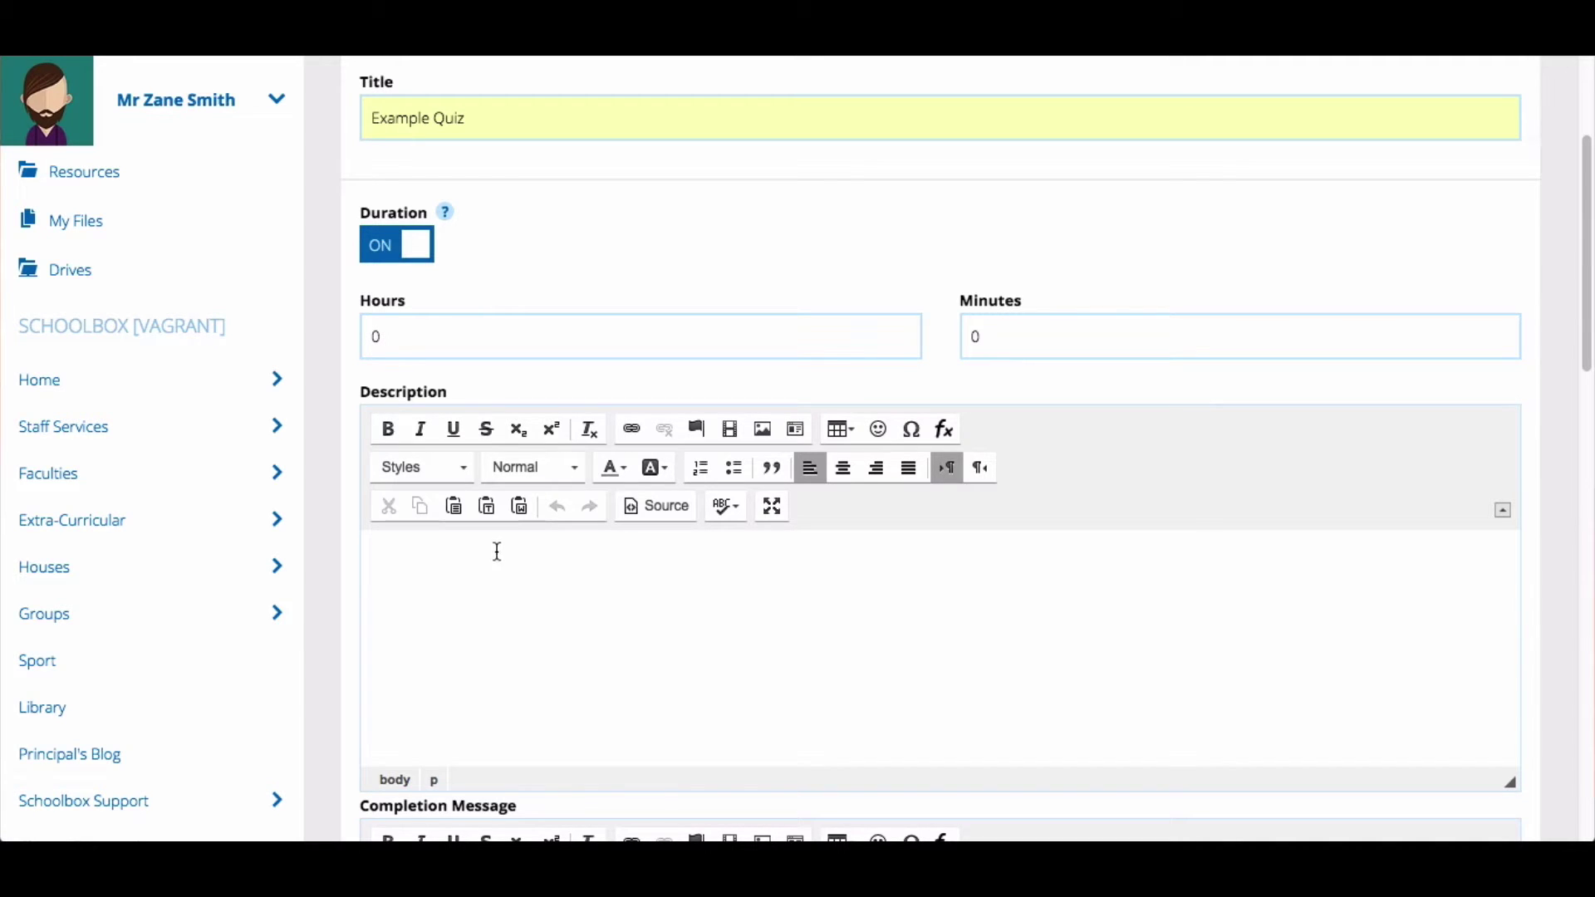
- Enter the completion message 'Well done! Make sure to review the results'
scroll(498, 552, "down", 5)
left_click(486, 616)
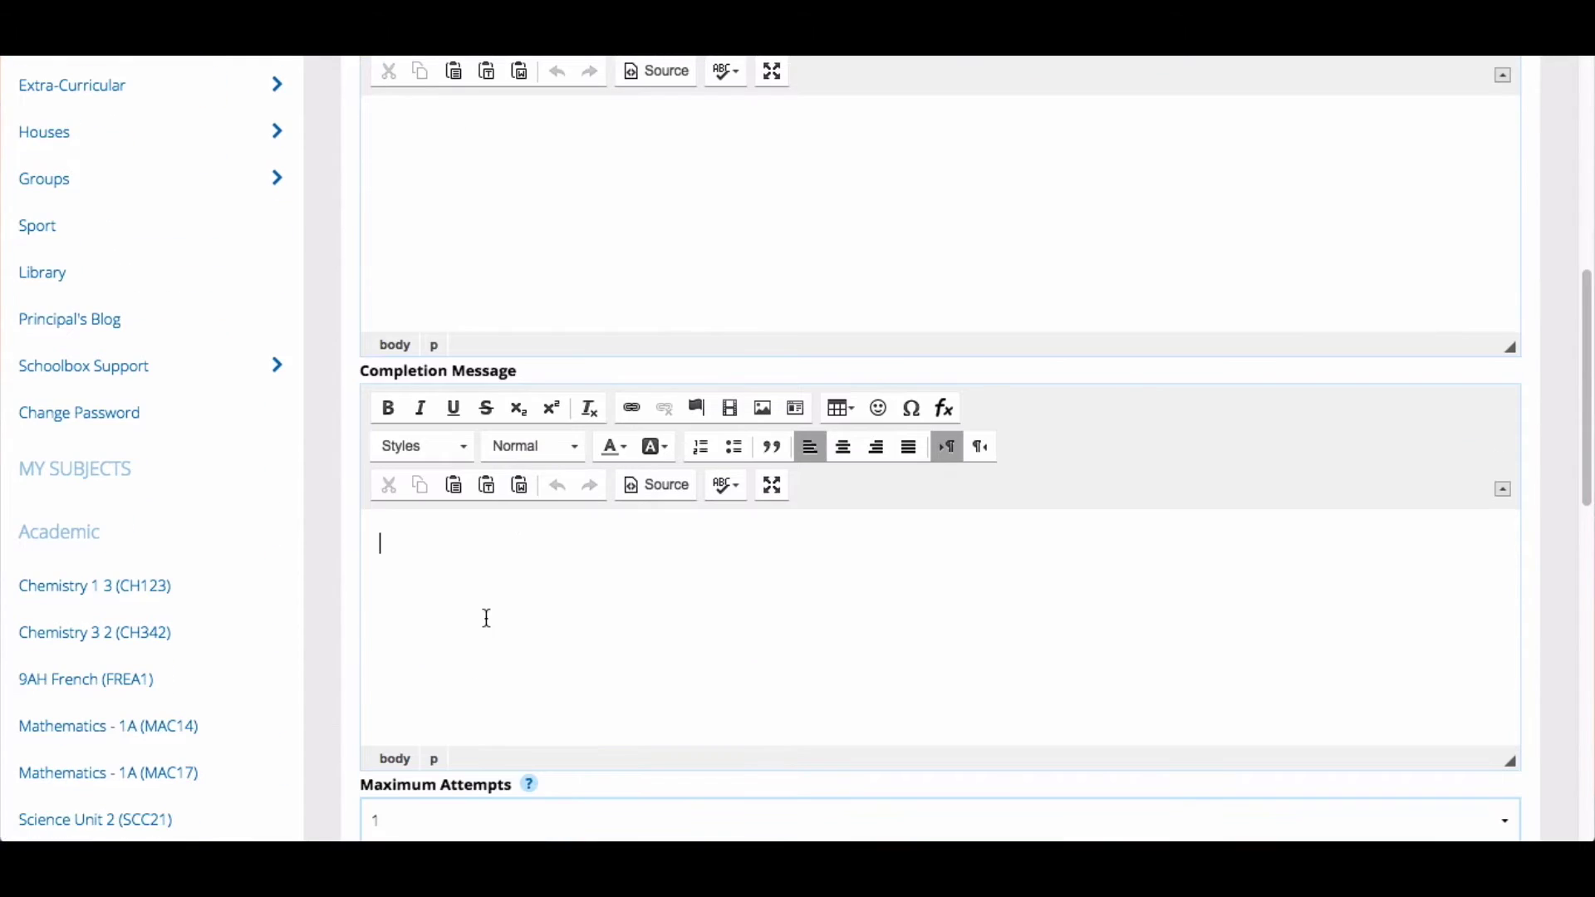
type("Well done! Make sur")
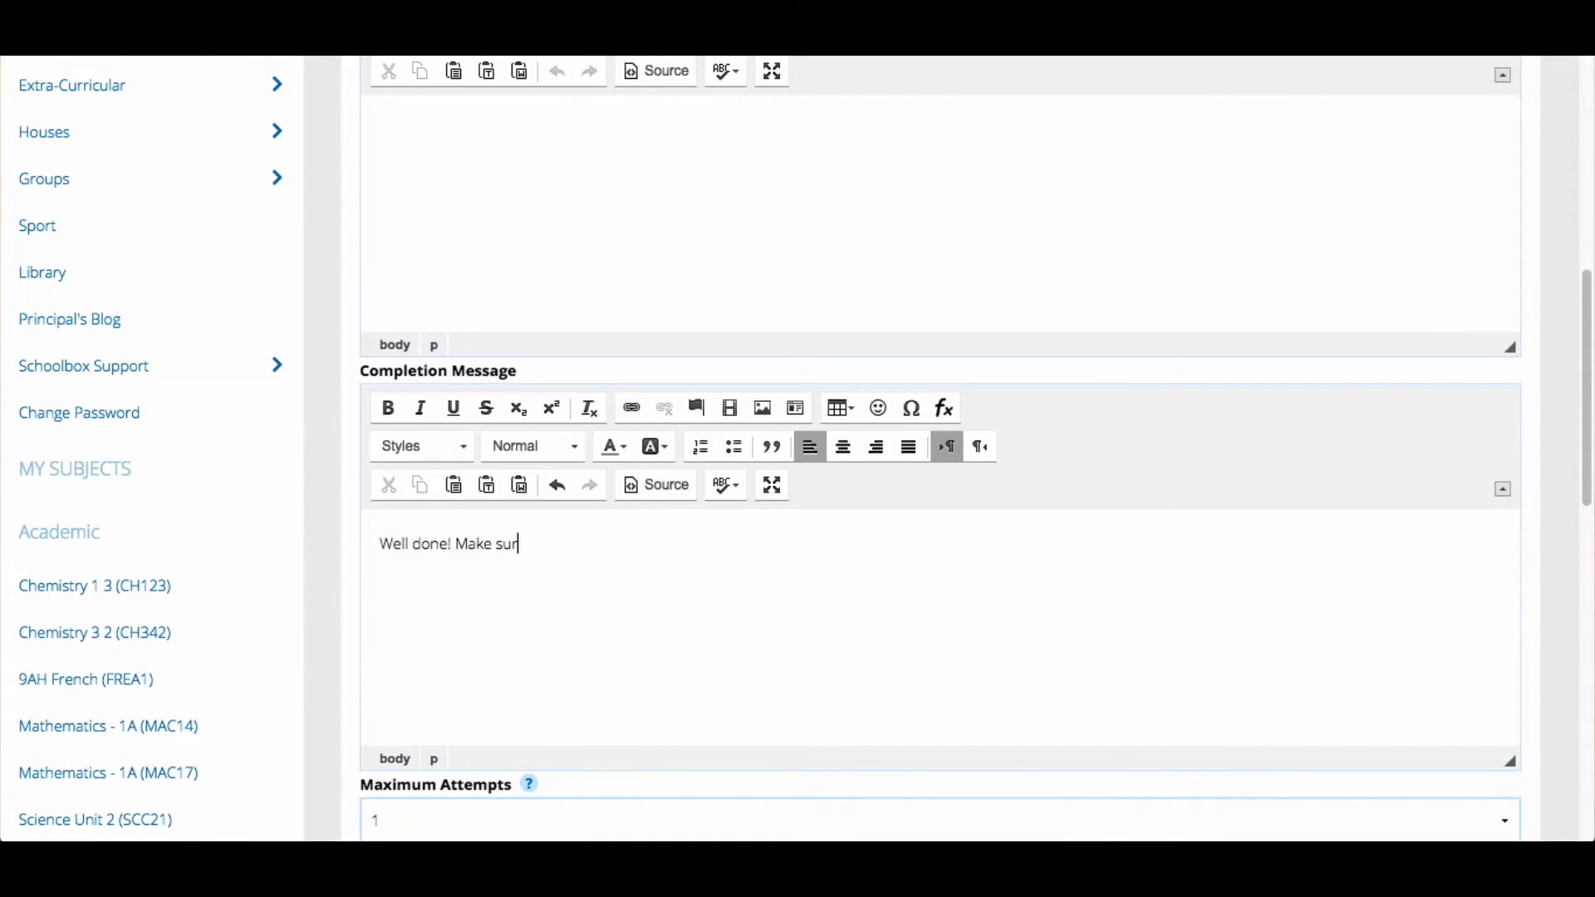
type("e to review the results.")
- Allow 3 maximum attempts and set visibility to Staff Only
scroll(485, 616, "down", 3)
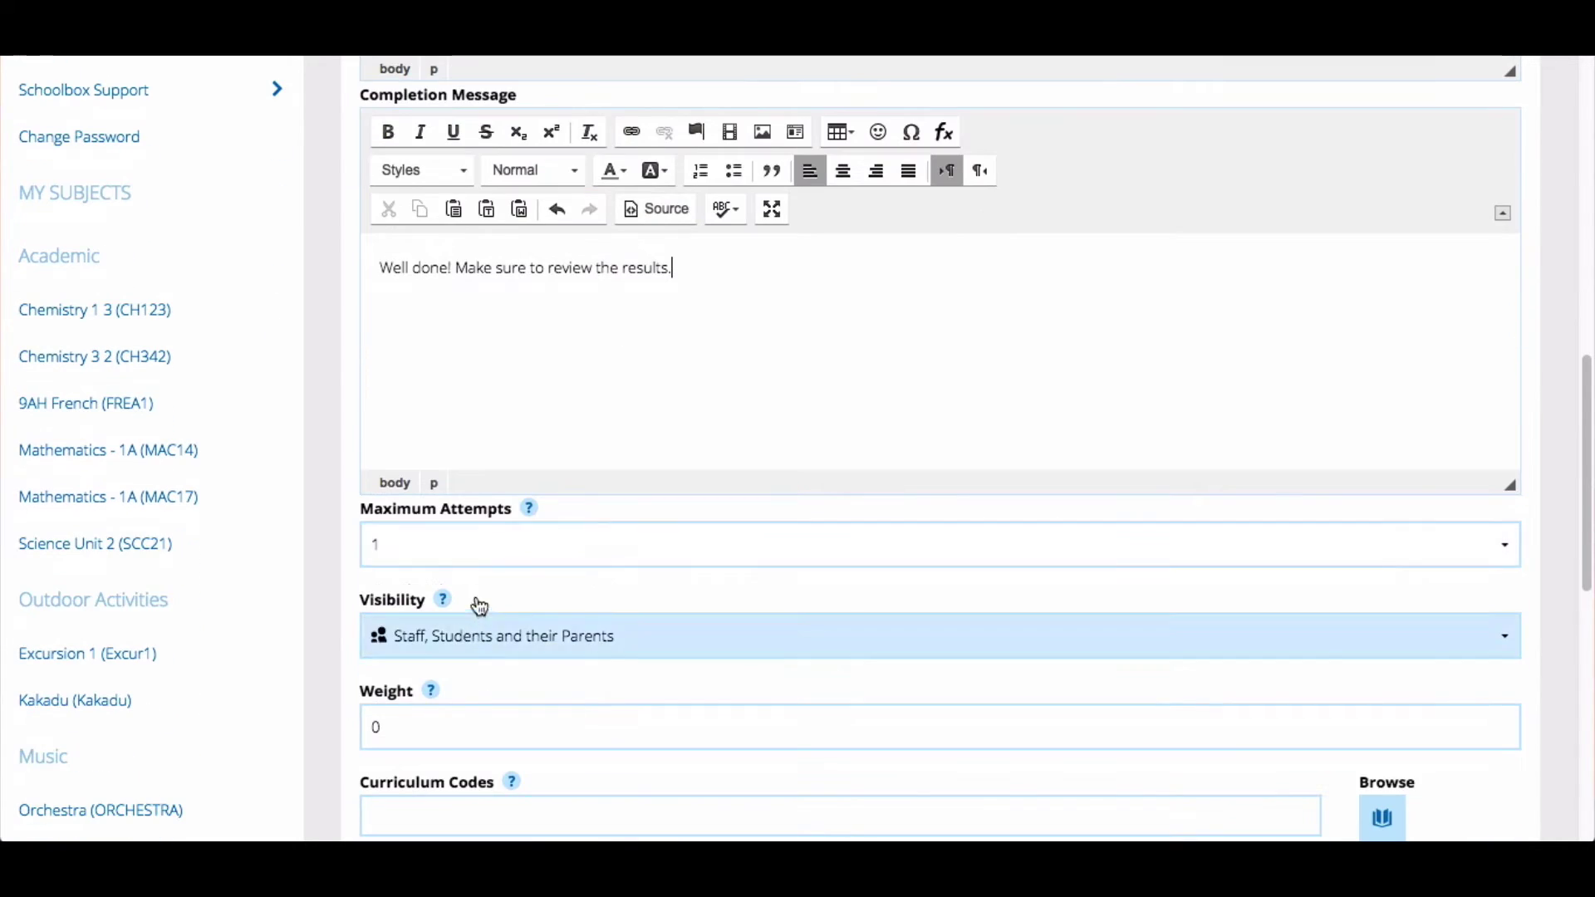
left_click(505, 541)
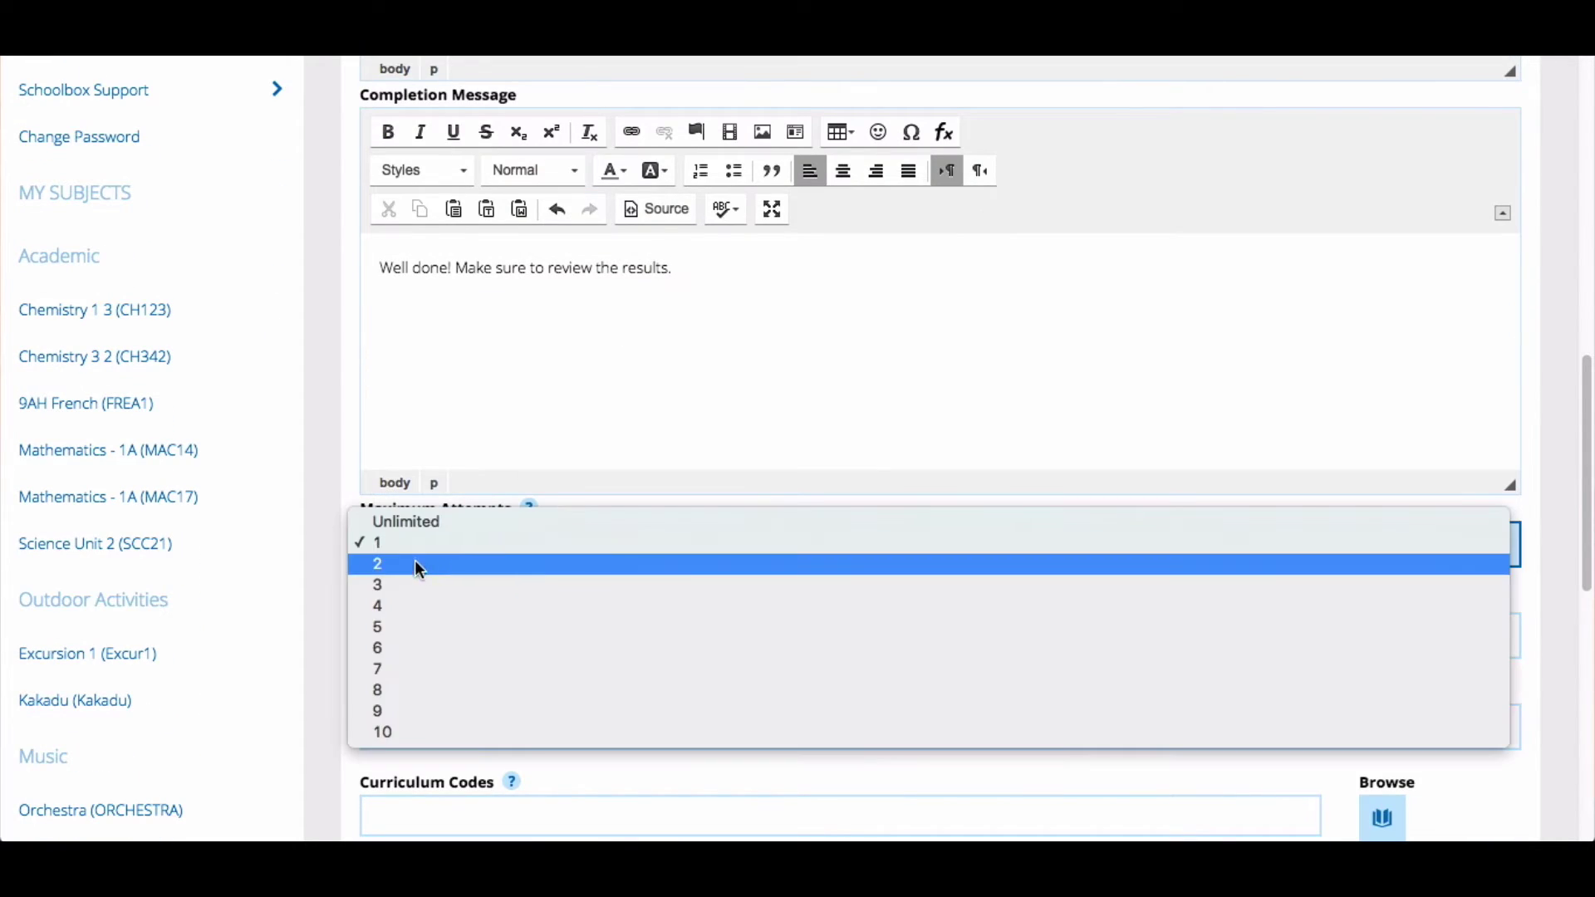
left_click(416, 588)
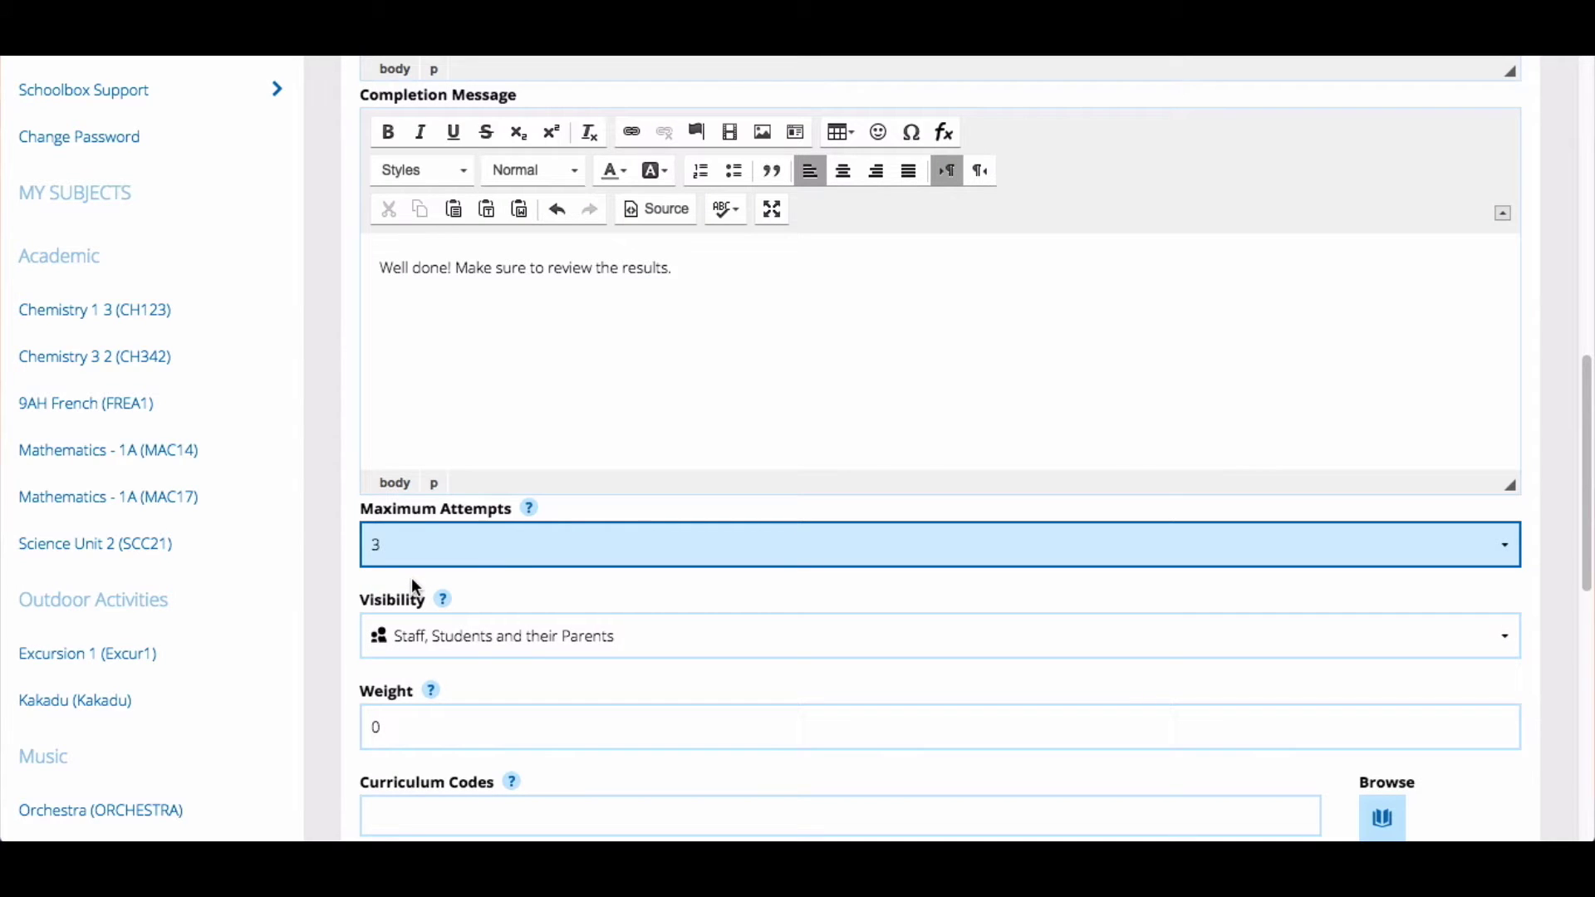
scroll(413, 585, "down", 1)
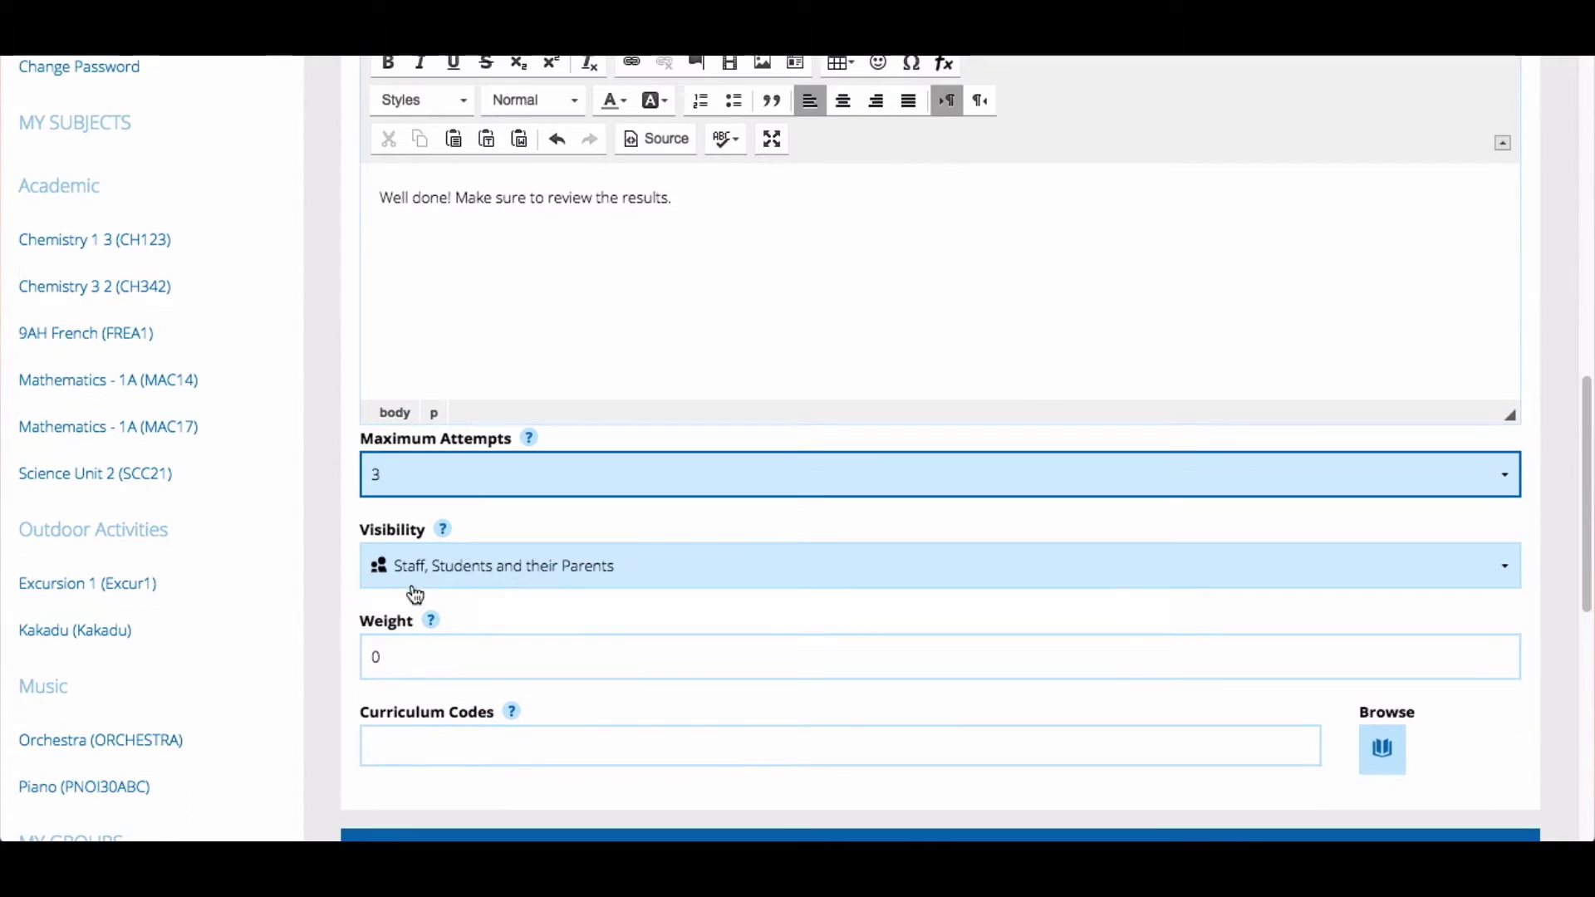
left_click(656, 573)
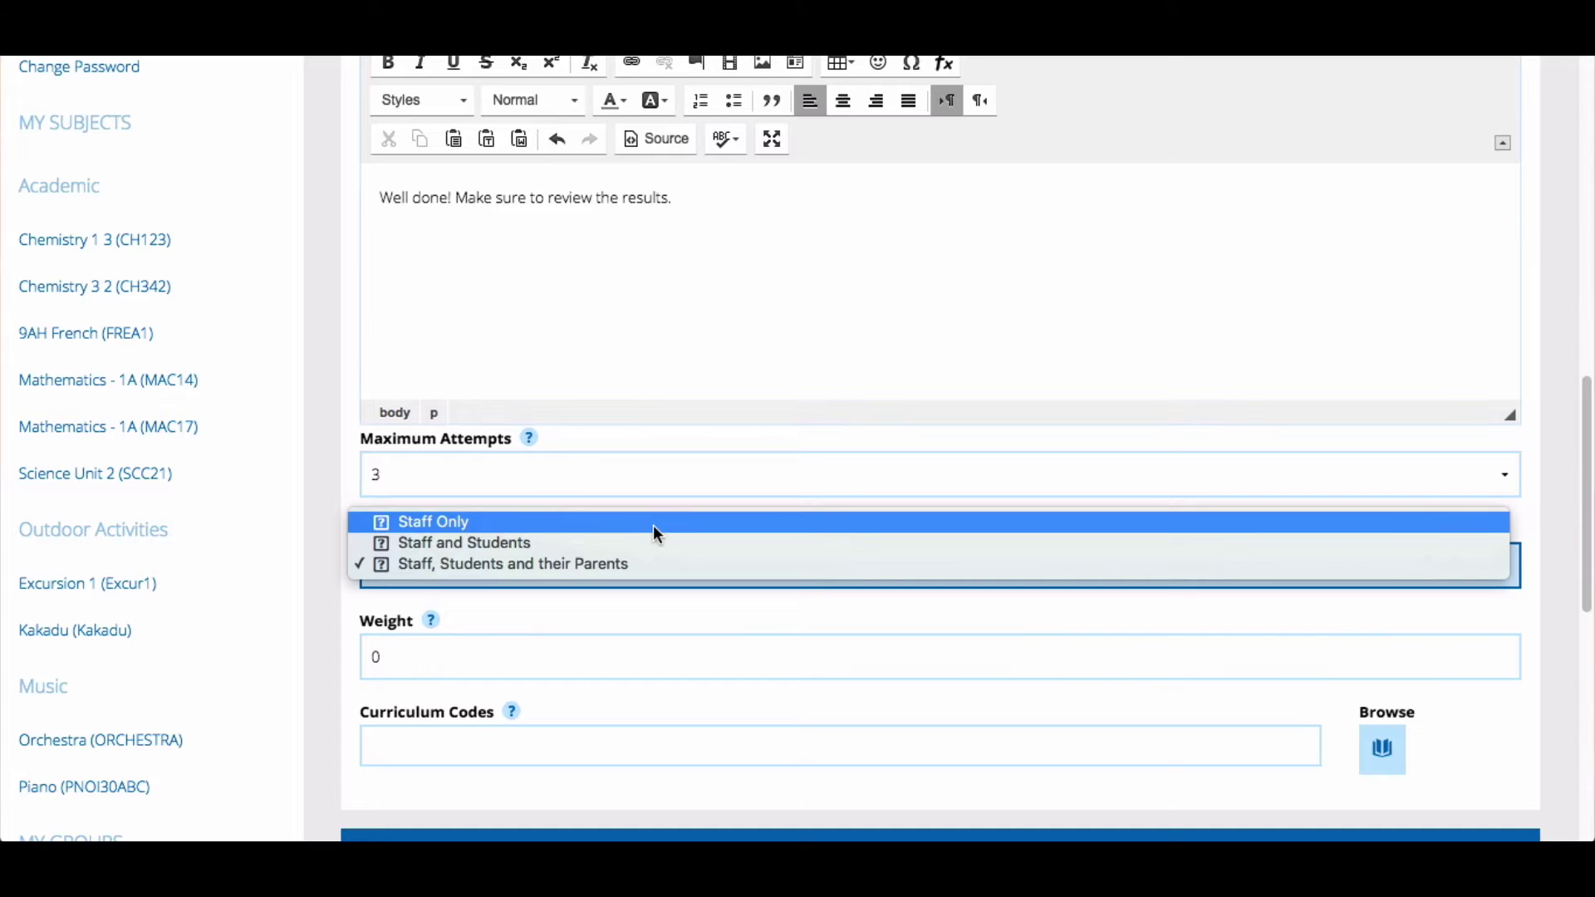
left_click(657, 534)
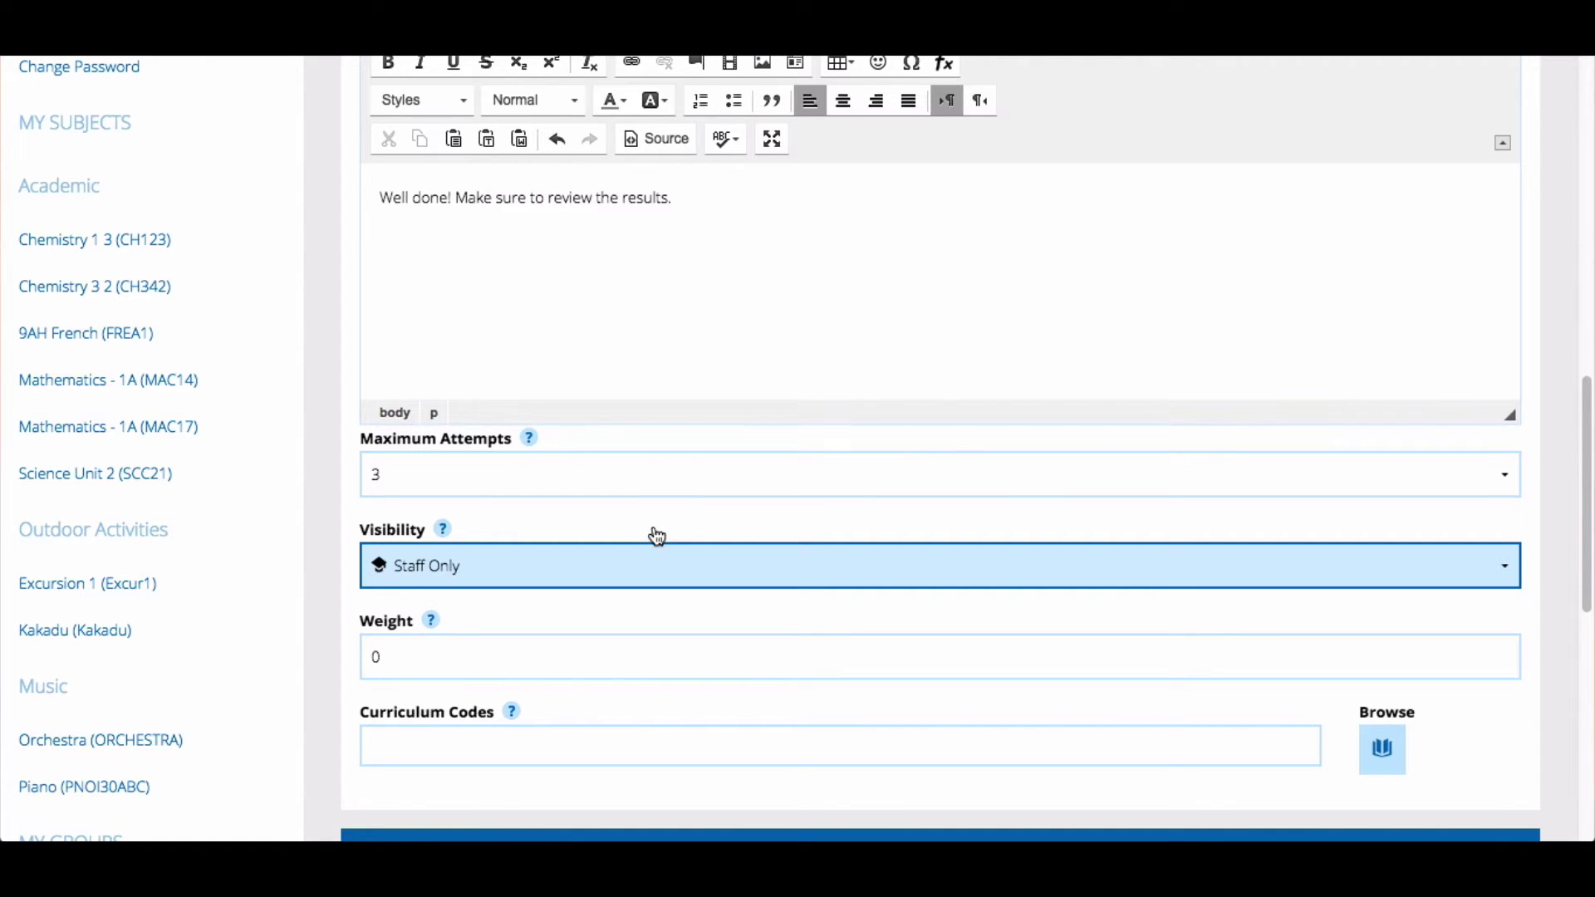
scroll(657, 537, "down", 2)
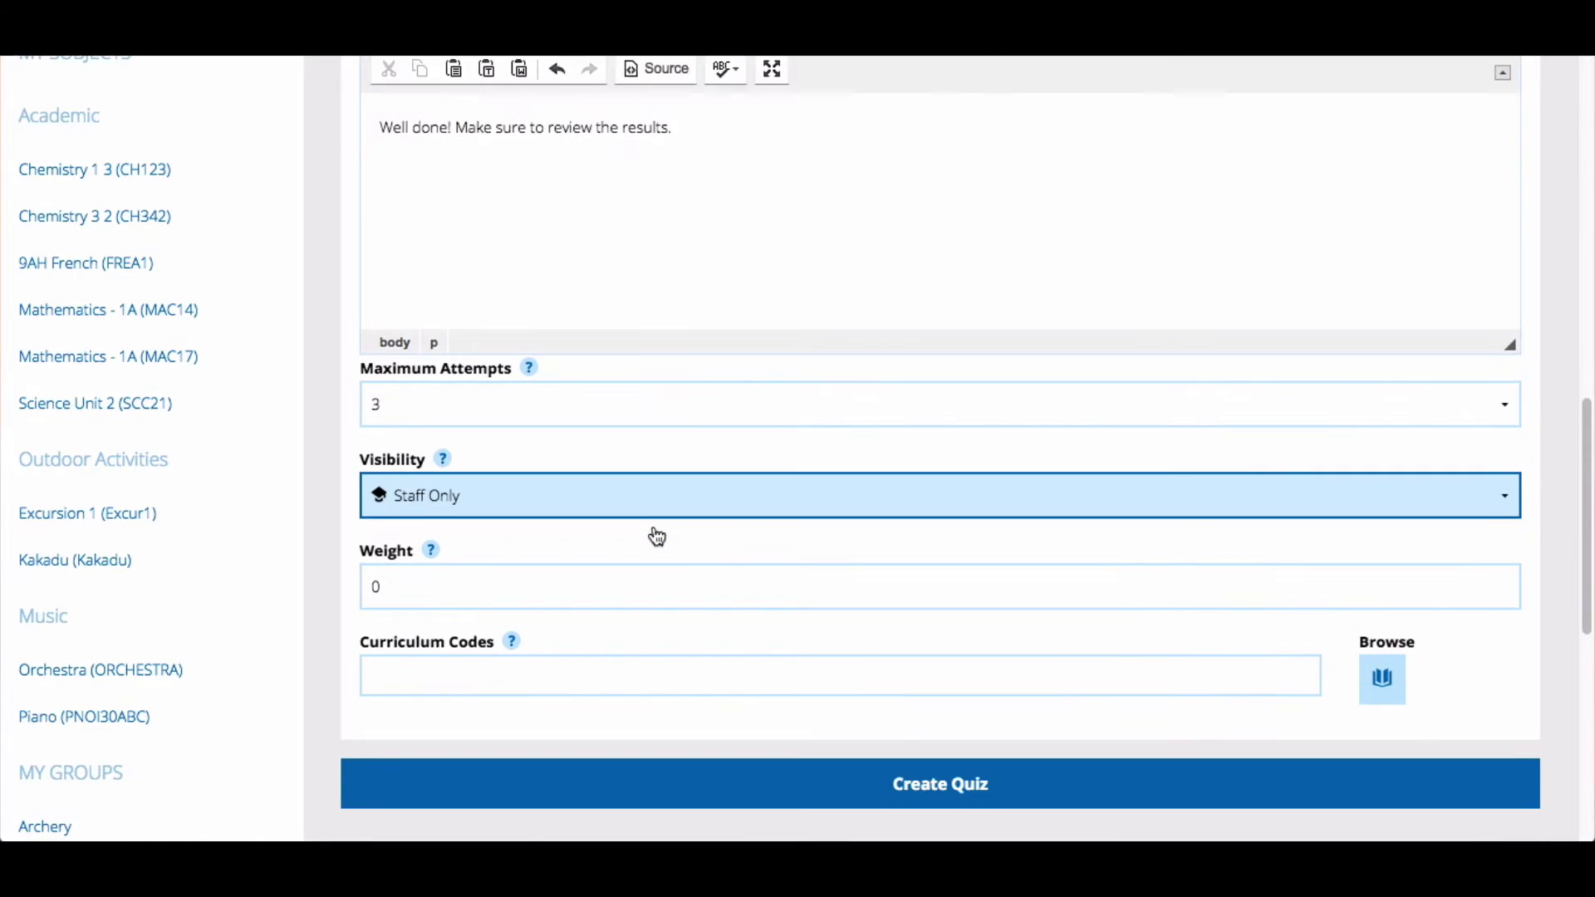
left_click(484, 555)
key("BackSpace")
type("30")
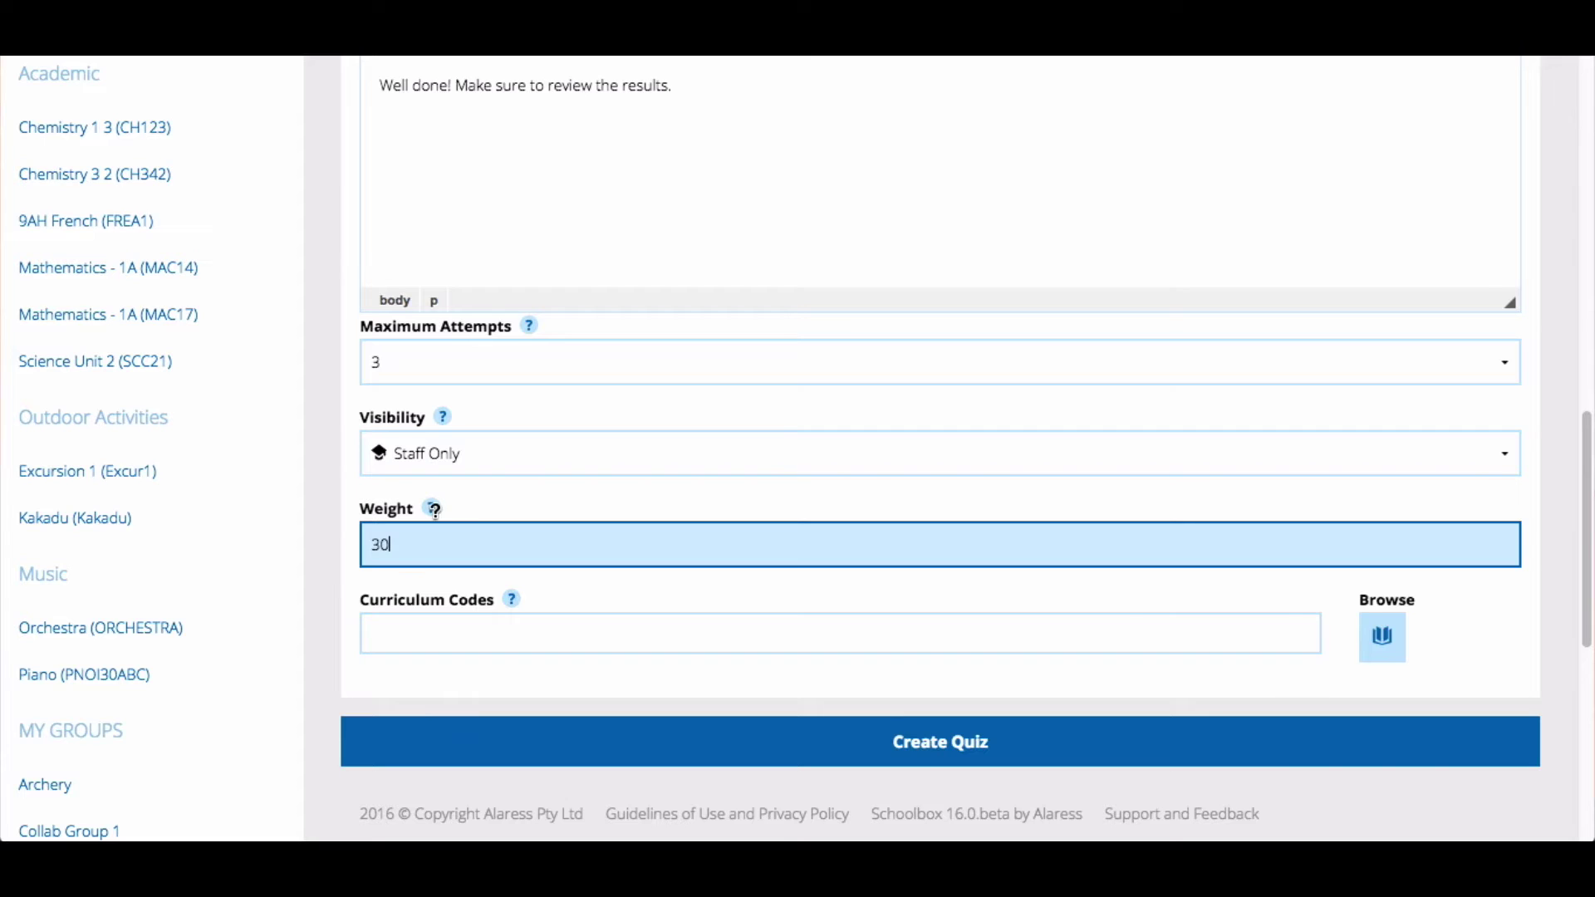
mouse_move(433, 510)
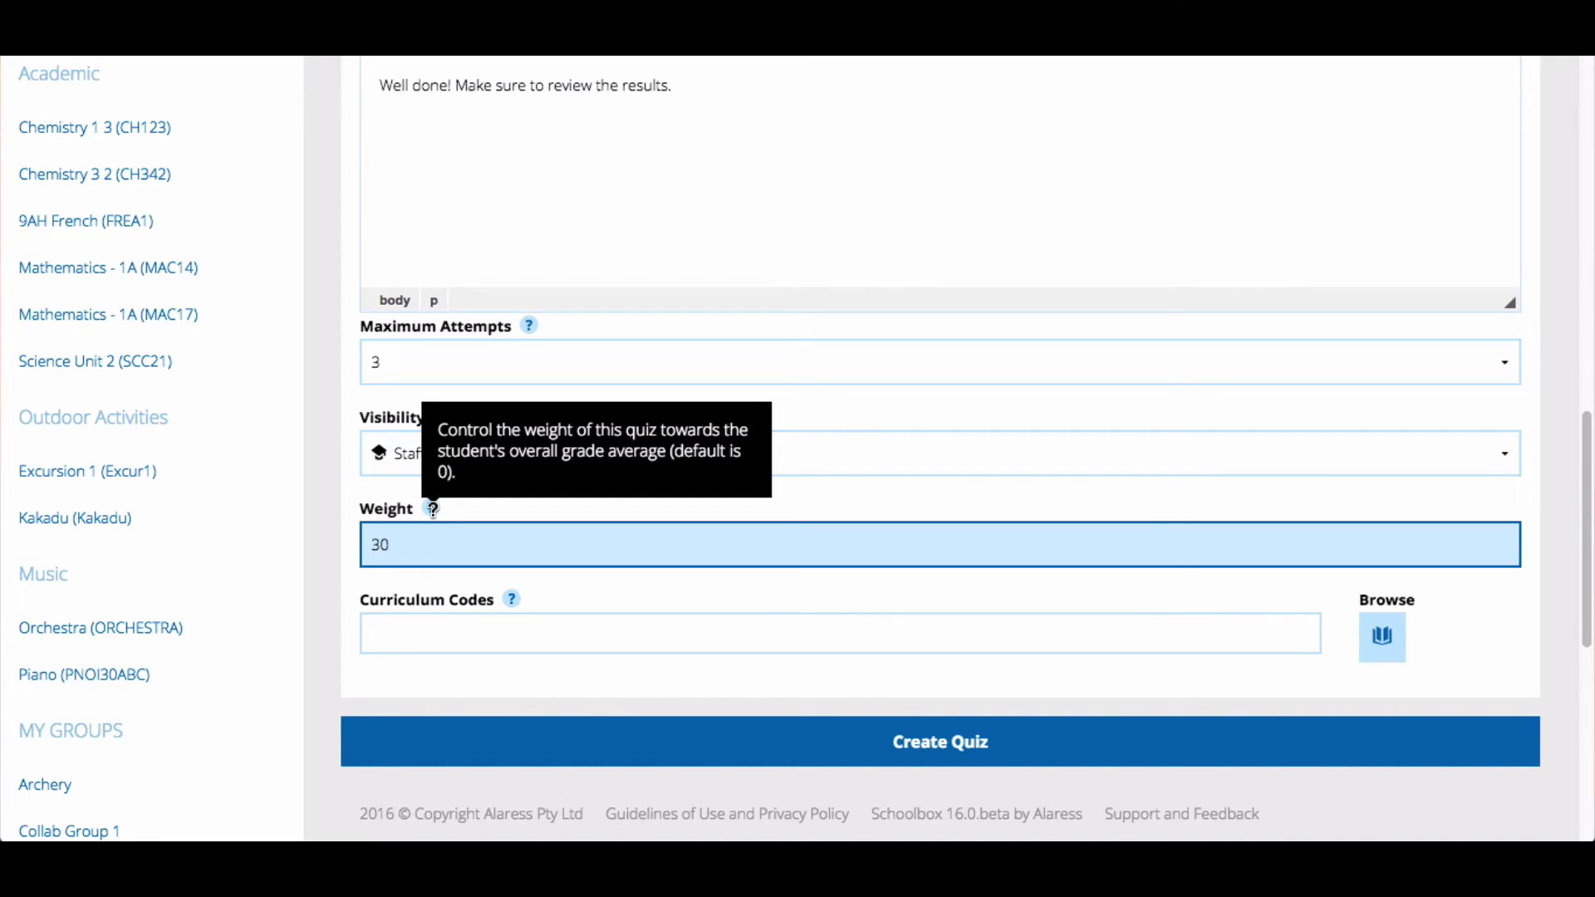
left_click_drag(397, 545, 345, 545)
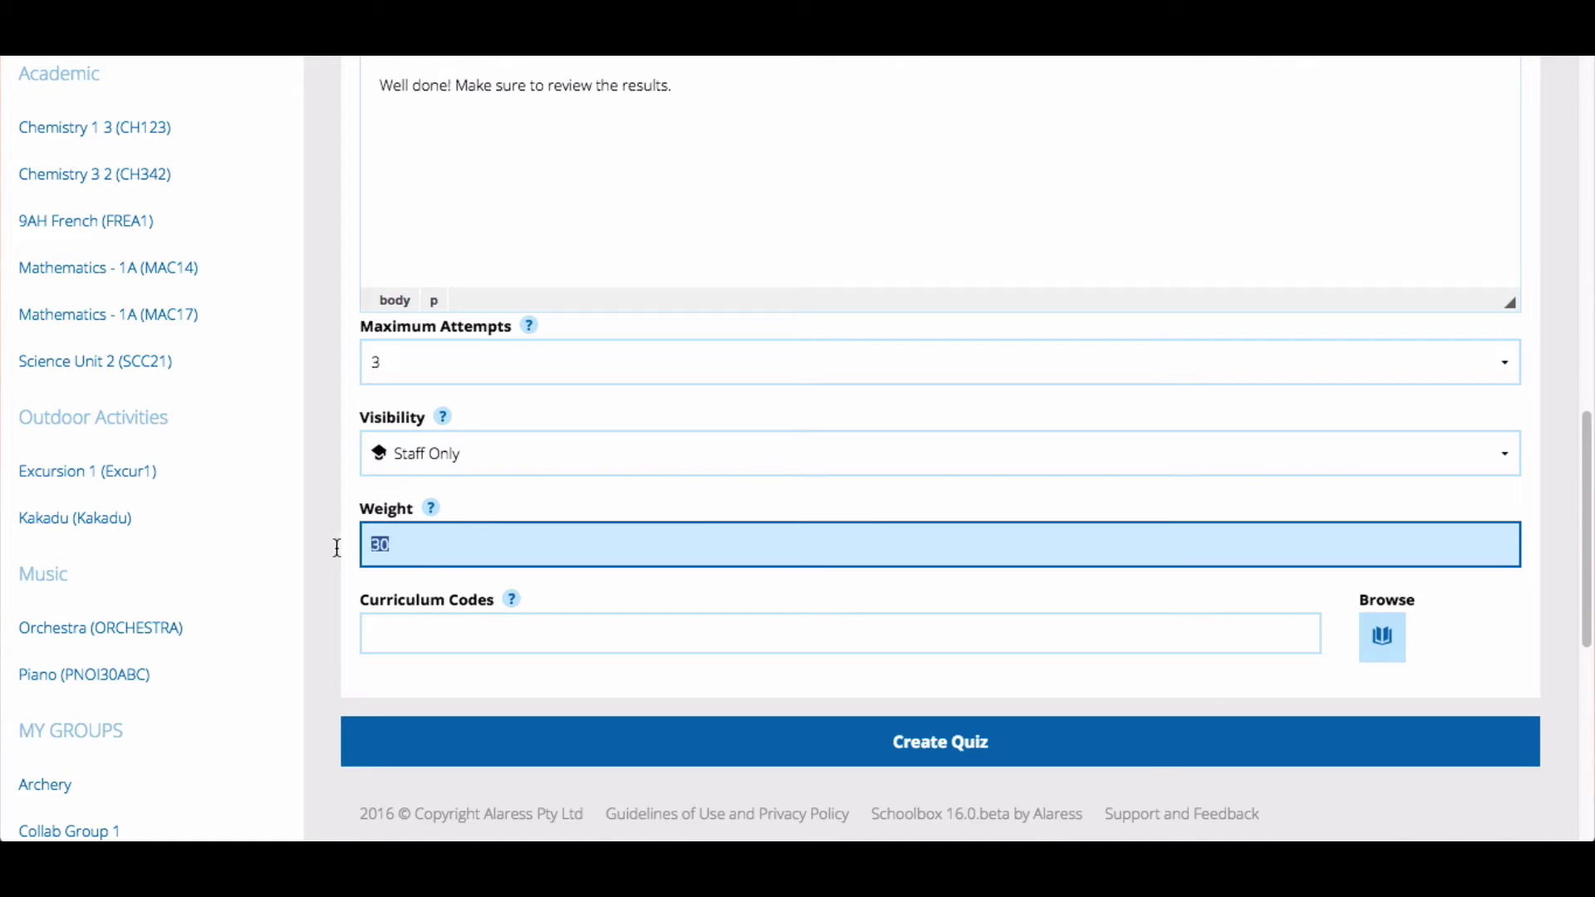
type("0")
left_click(396, 582)
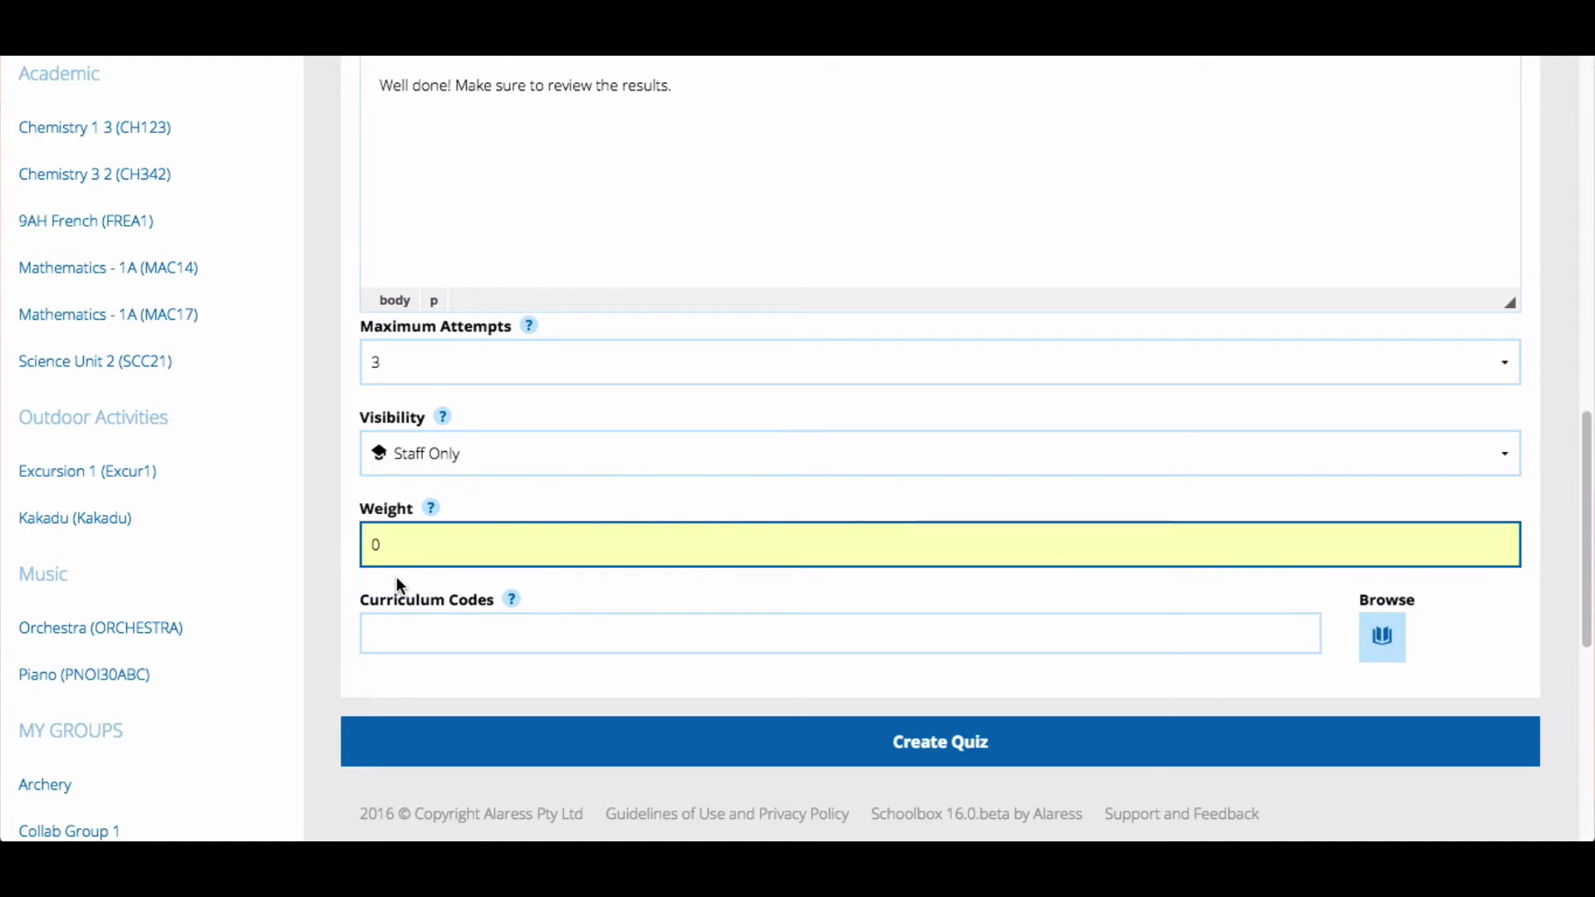
scroll(532, 590, "down", 1)
left_click(665, 595)
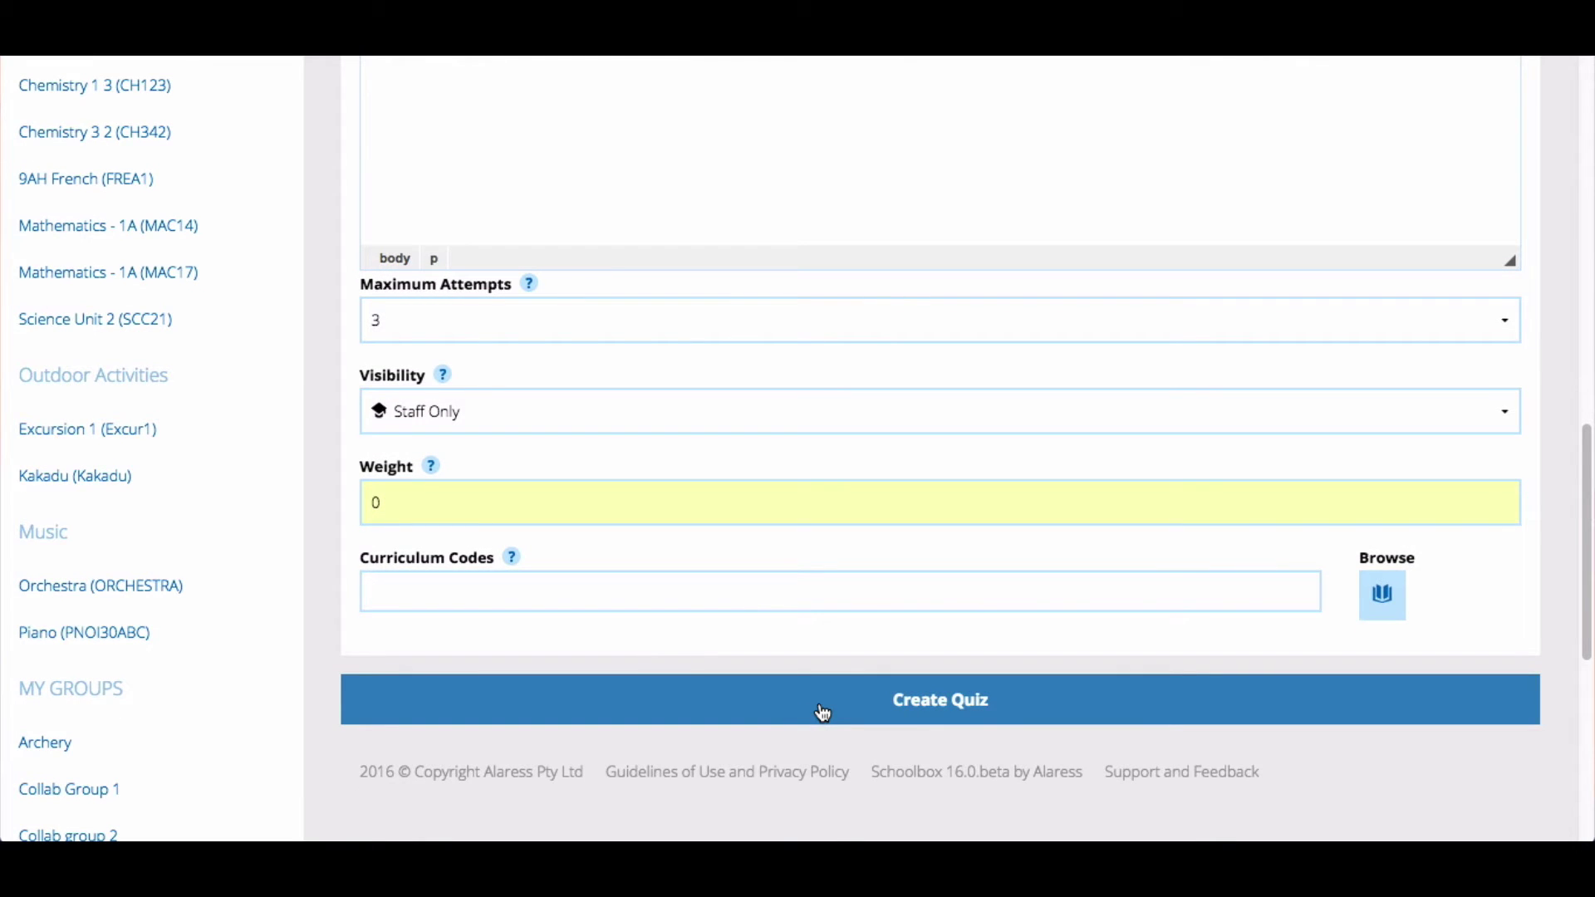
- Save the quiz, name the new section 'Section 1' and turn on Shuffle Questions
left_click(822, 712)
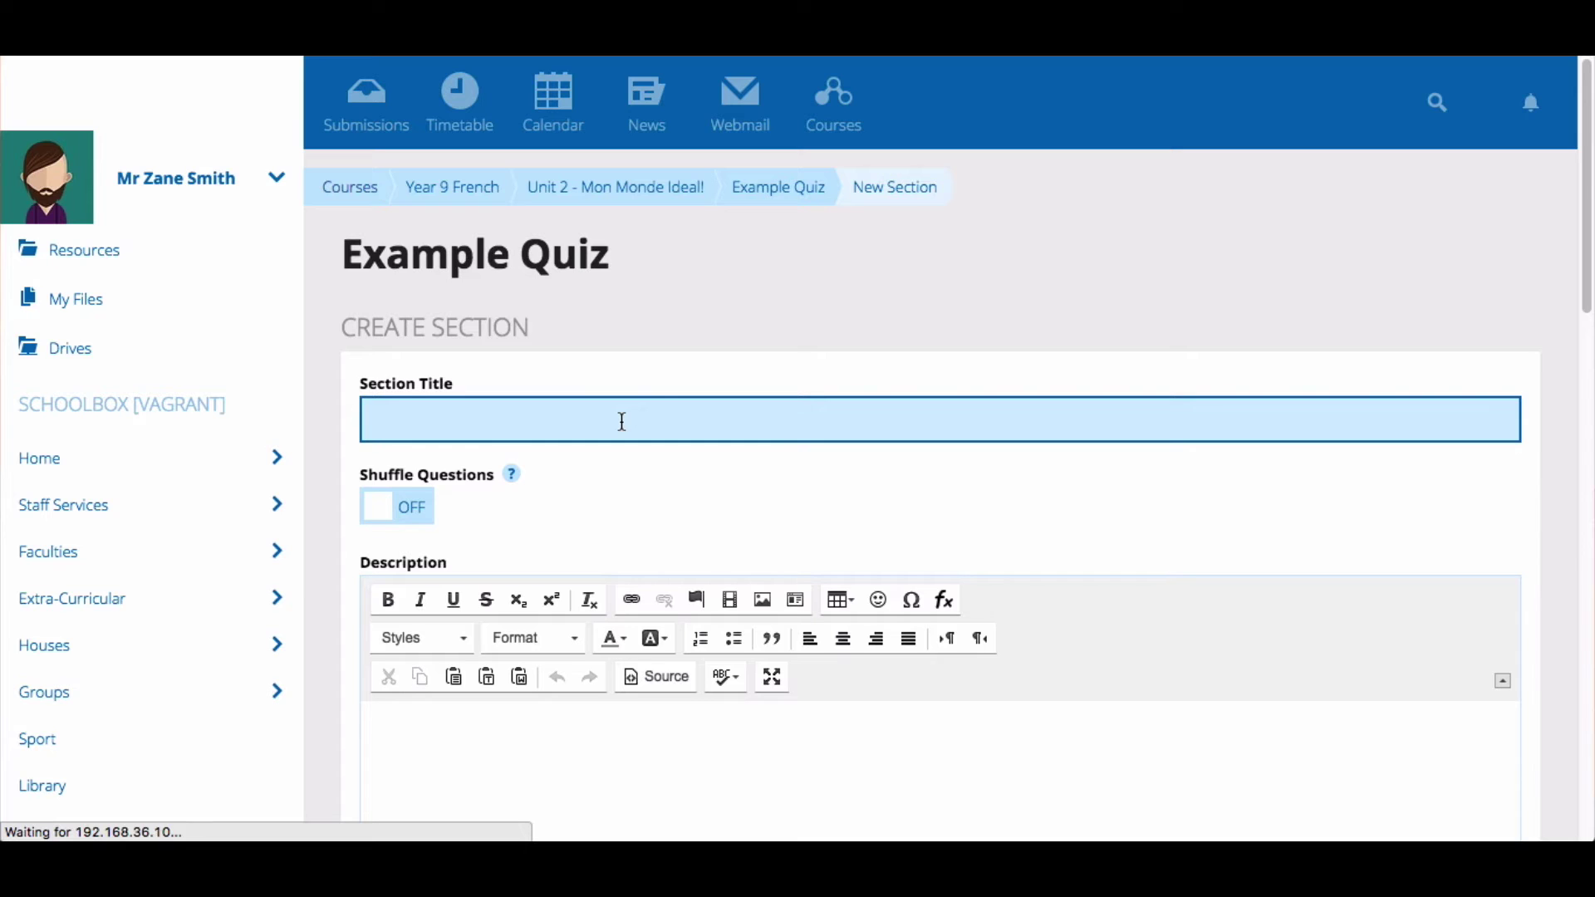
type("Section")
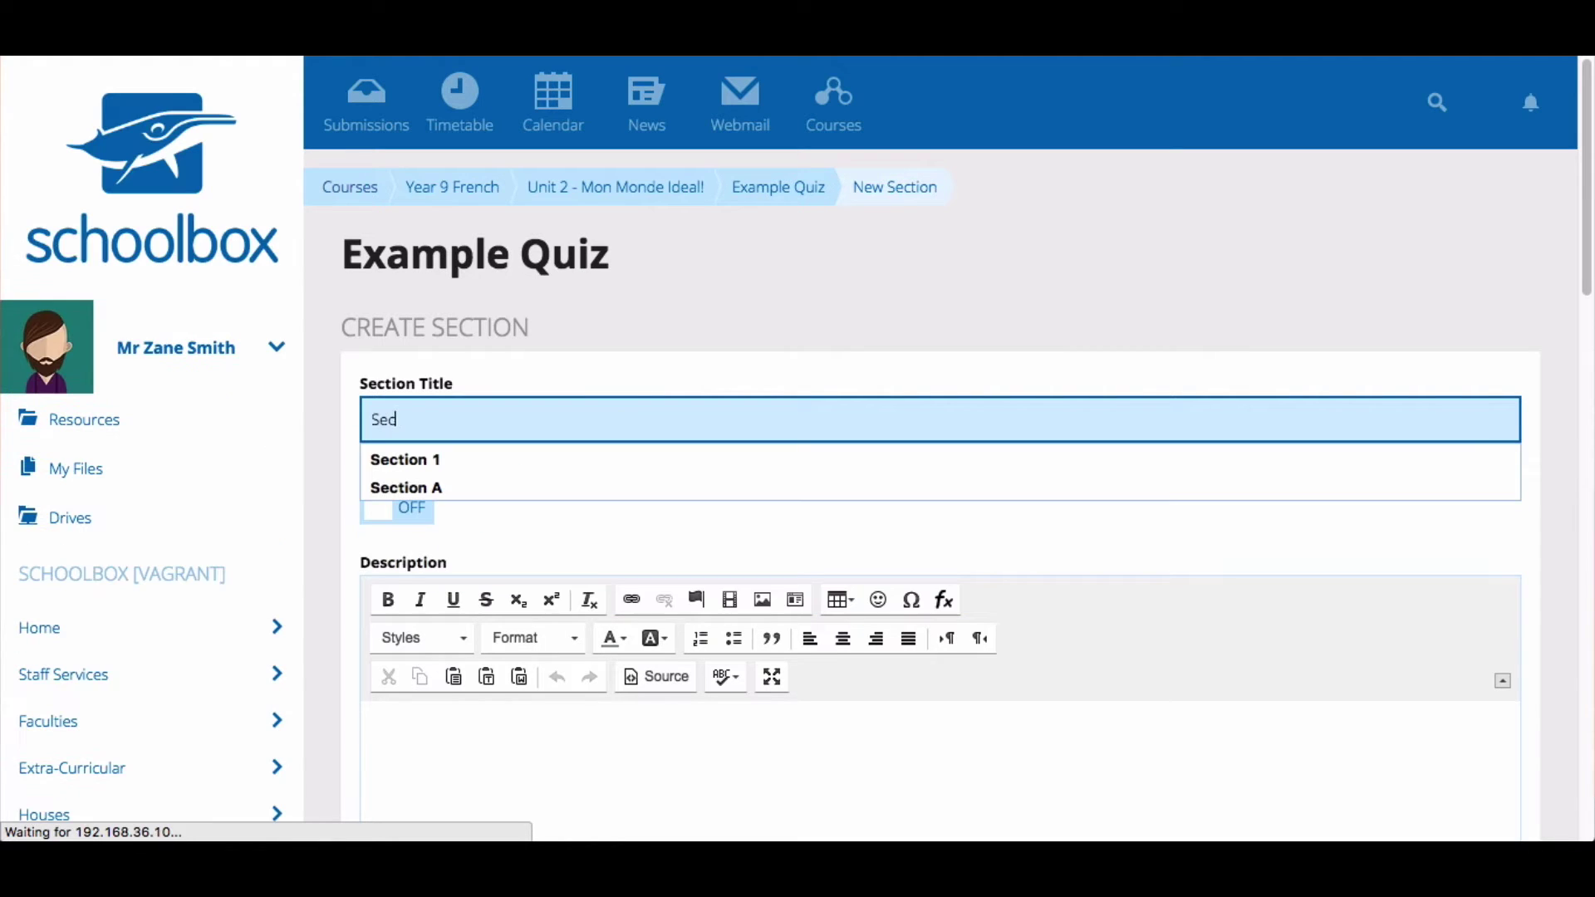
type(" 1")
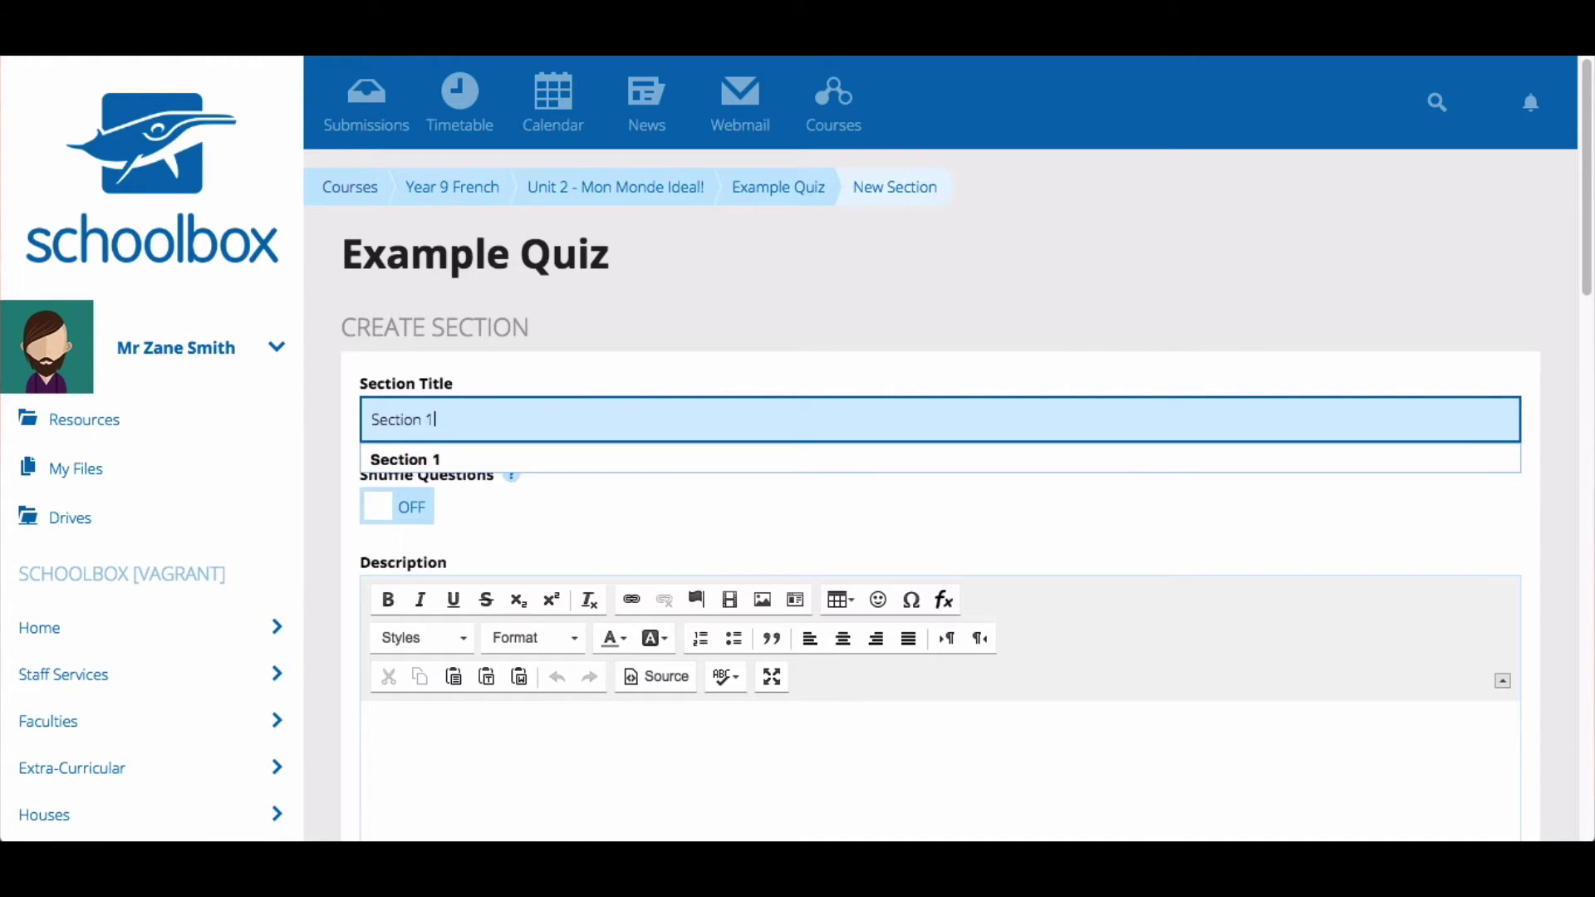
left_click(397, 567)
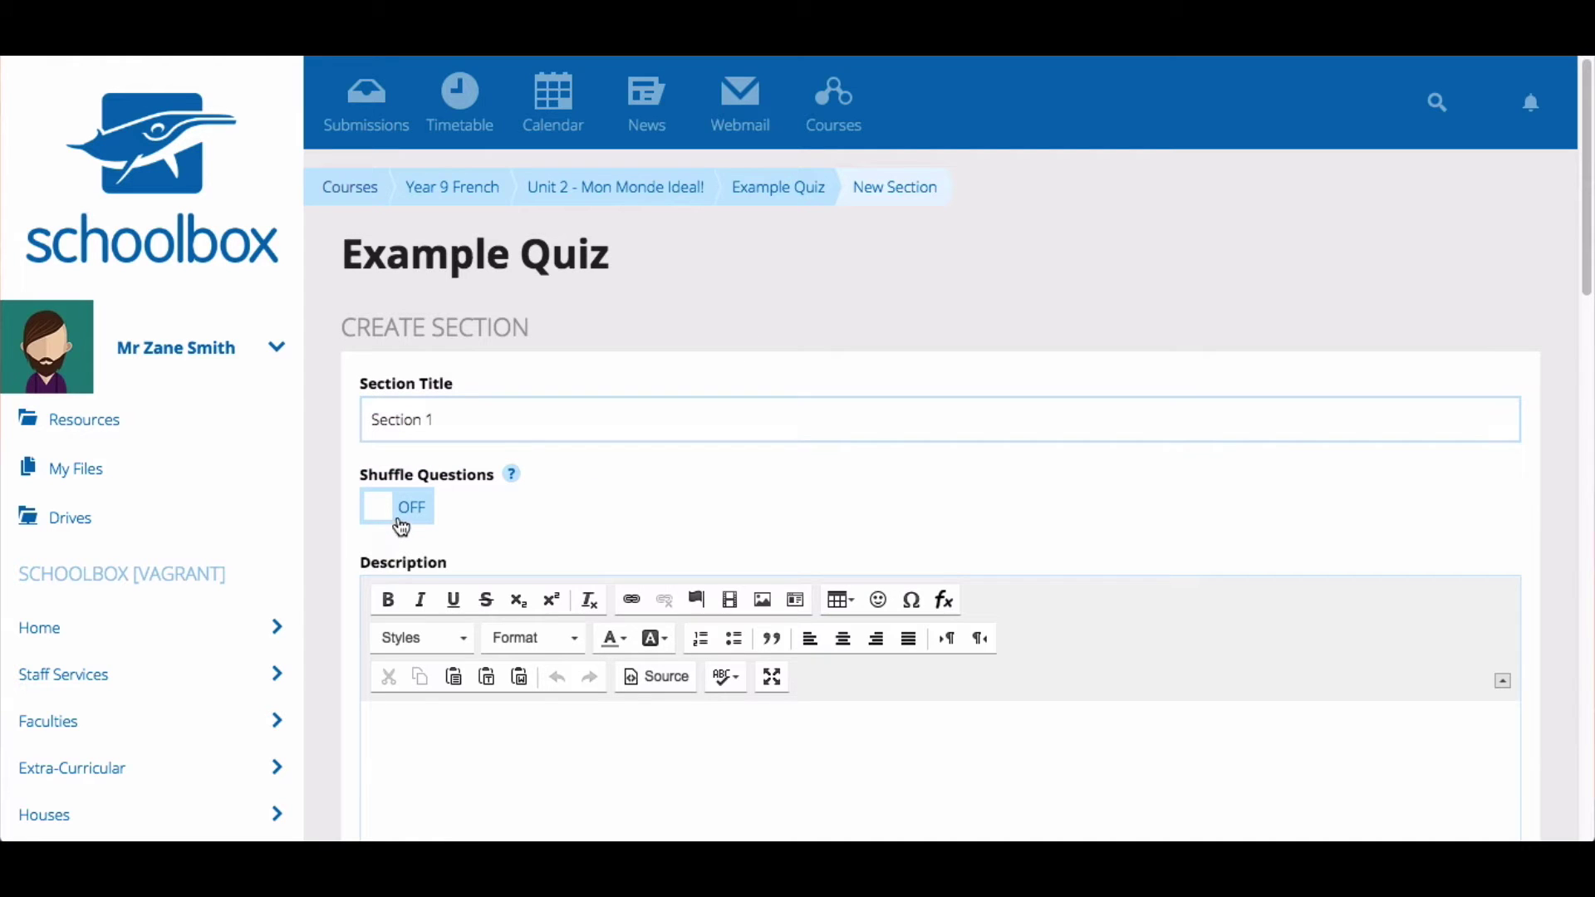
left_click(400, 523)
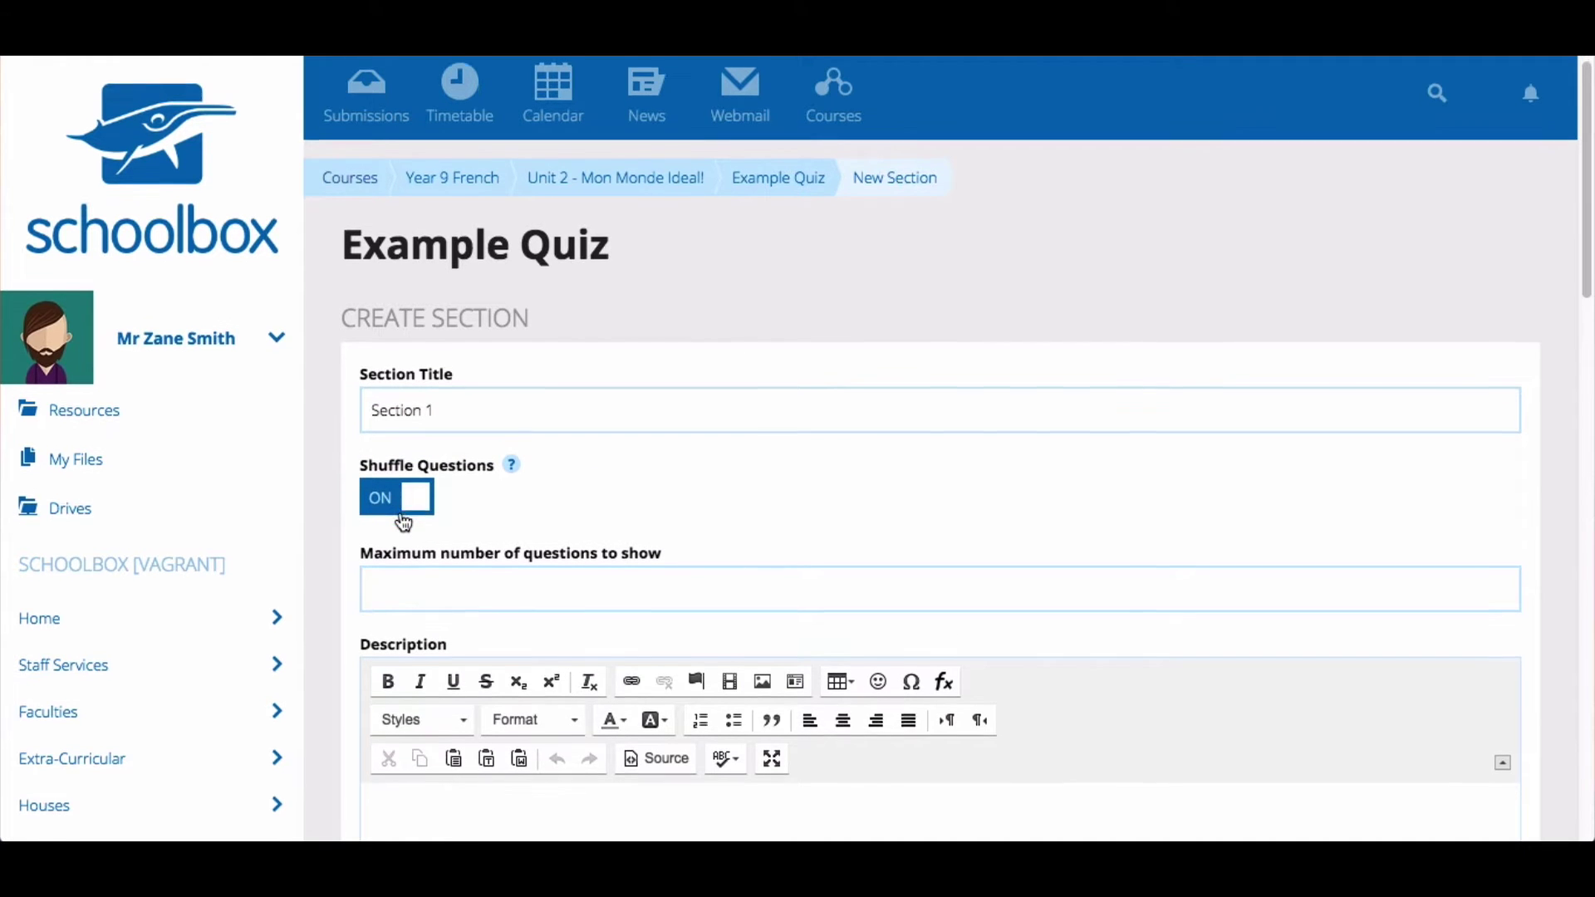
- Limit the section to showing at most 4 questions and create it
scroll(405, 523, "down", 1)
left_click(403, 521)
left_click(434, 555)
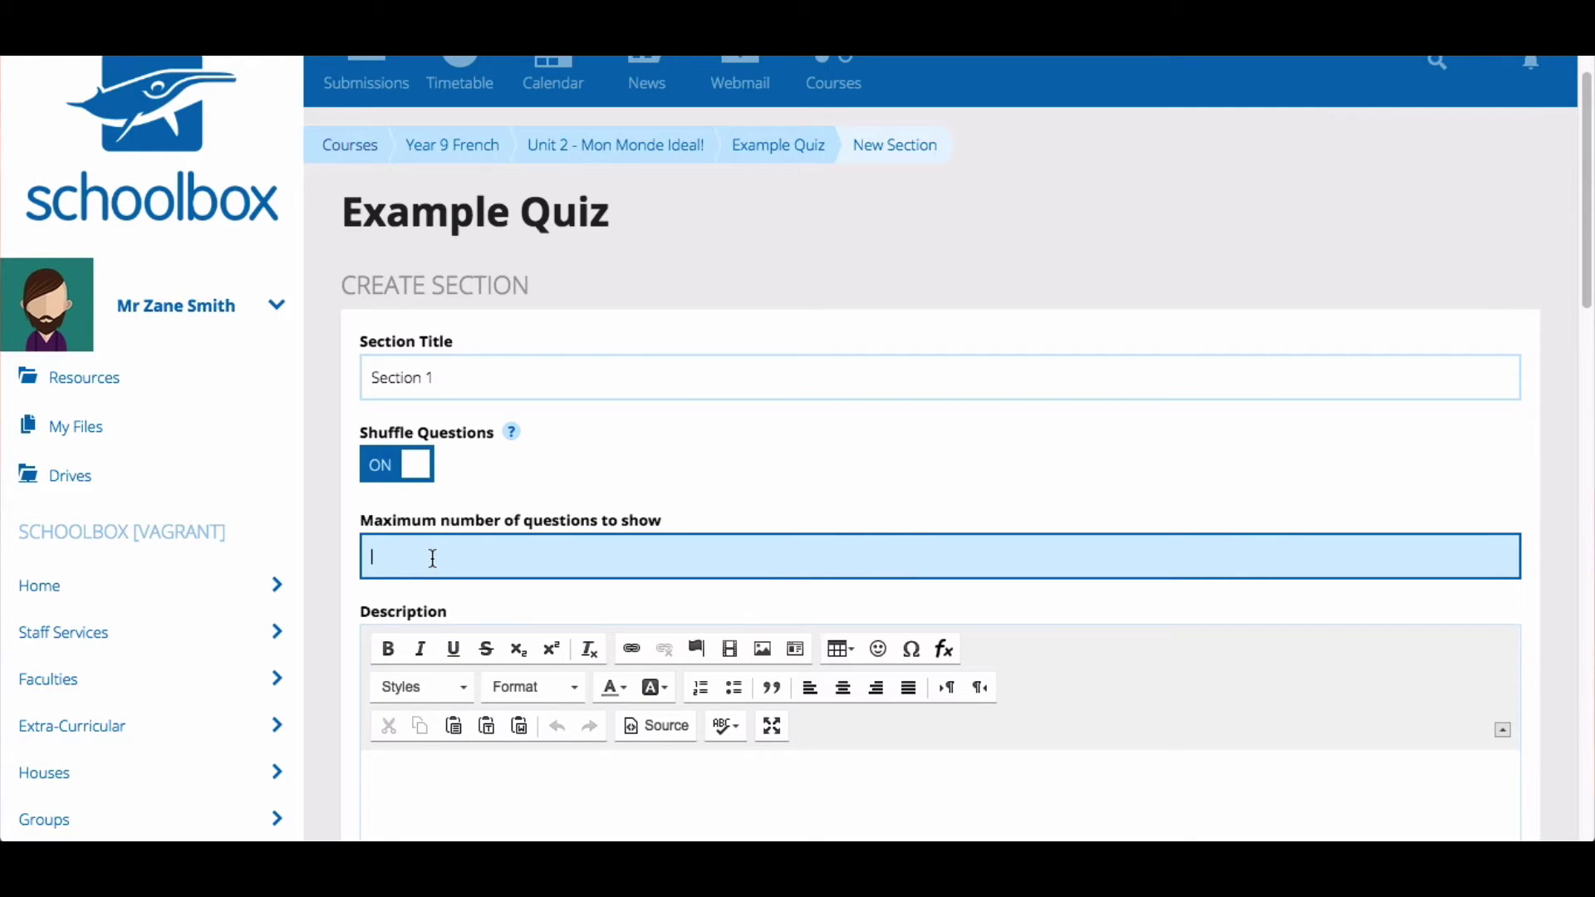
type("4")
left_click(802, 484)
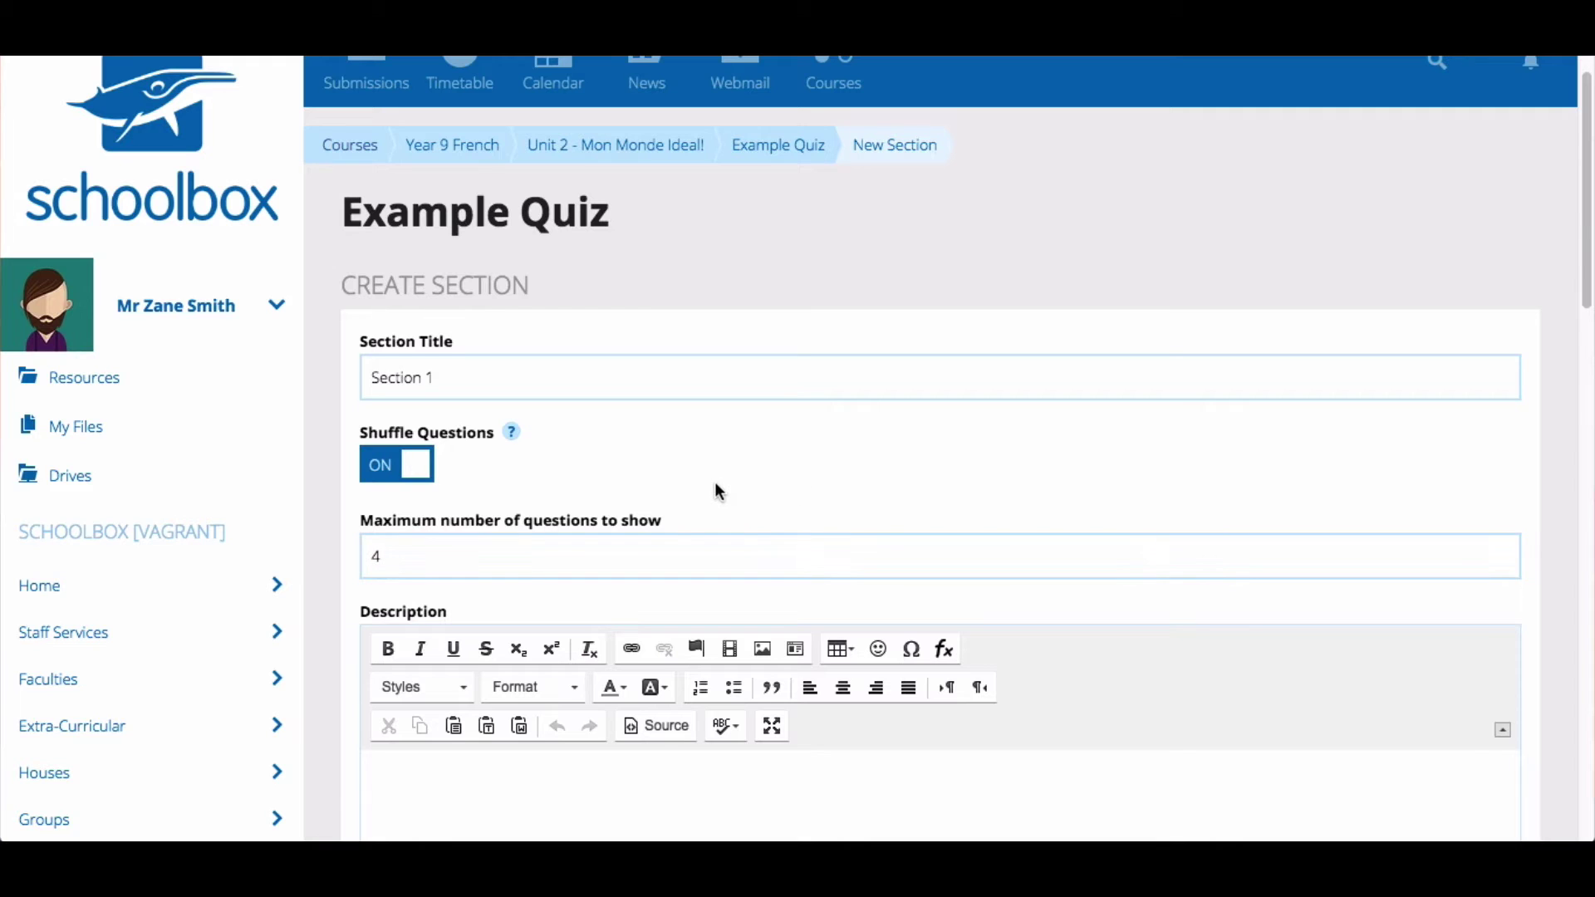
scroll(674, 492, "down", 3)
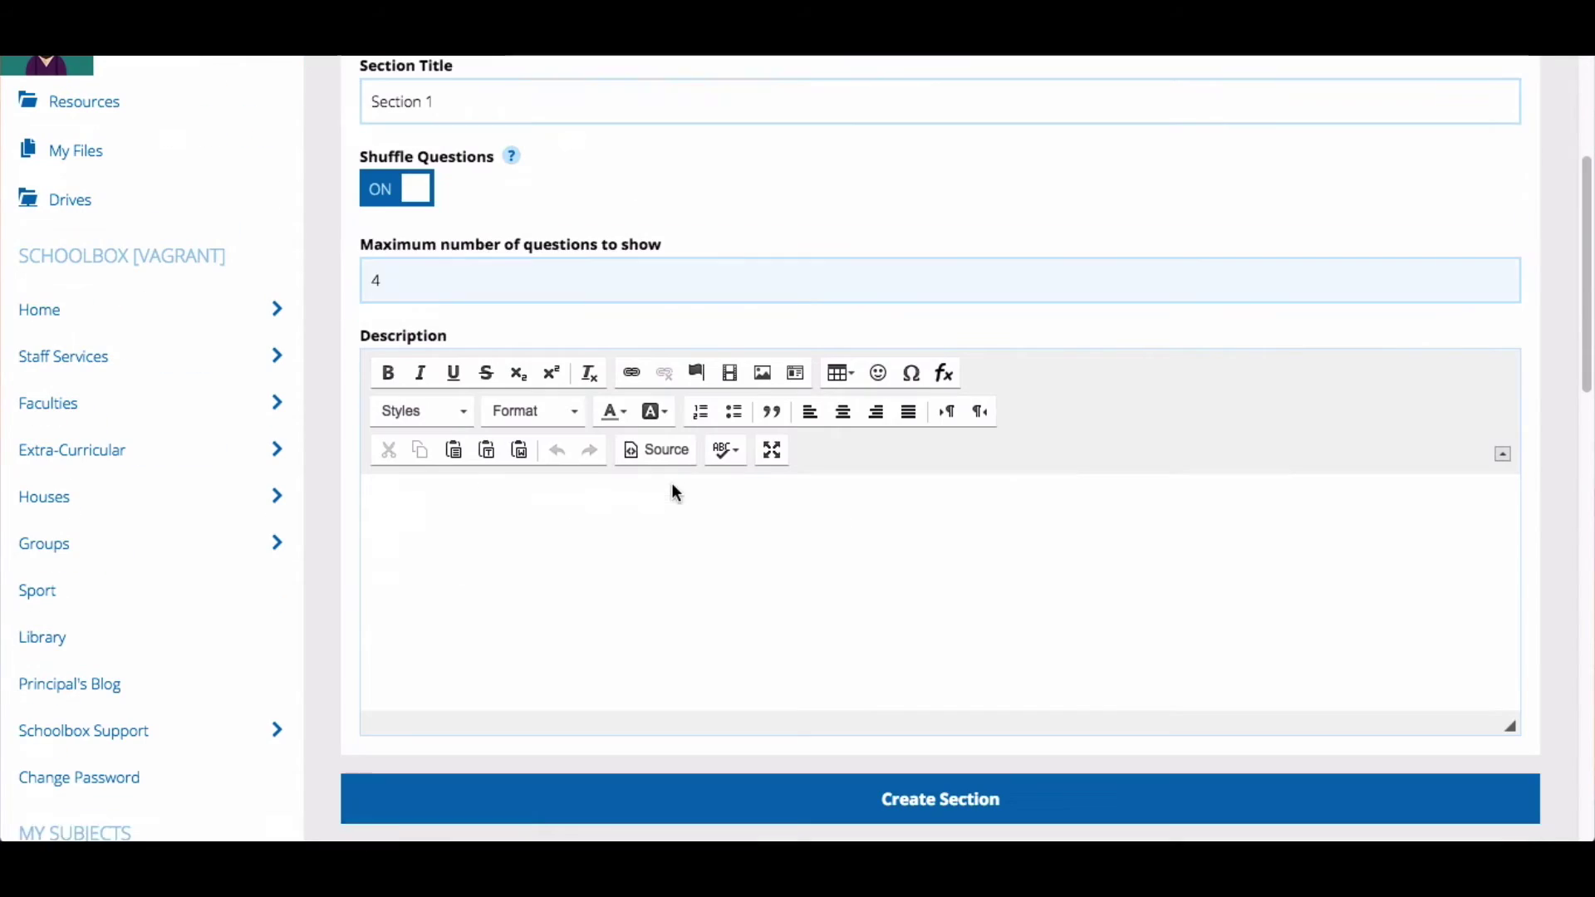
left_click(552, 534)
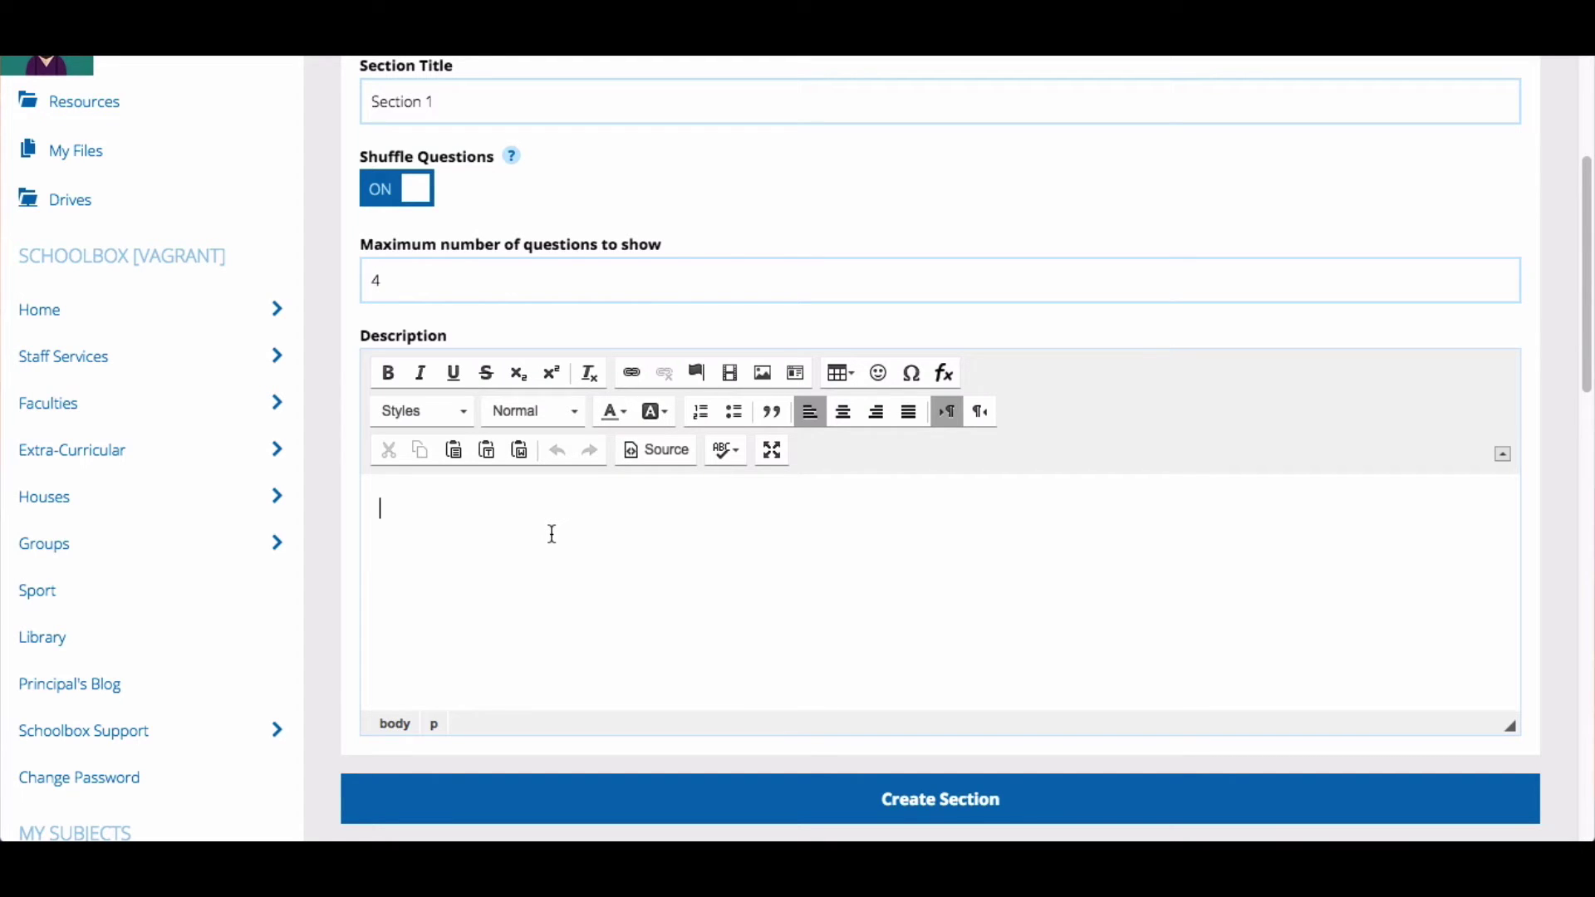
left_click(1046, 816)
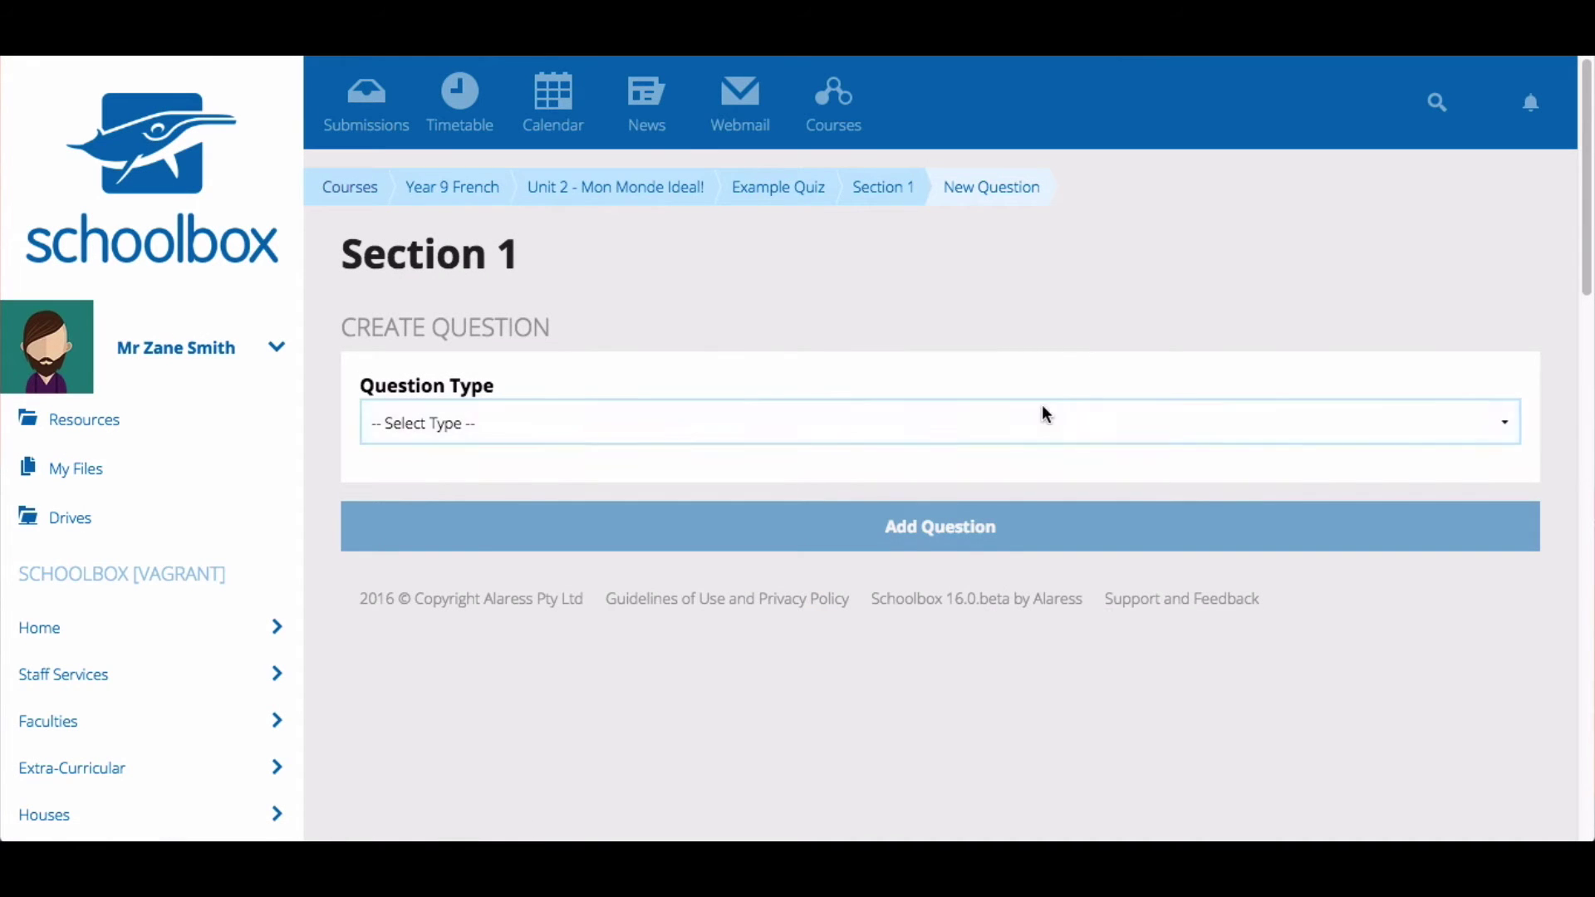
- Set the question type to Multiple Choice (Single Answer)
left_click(1030, 422)
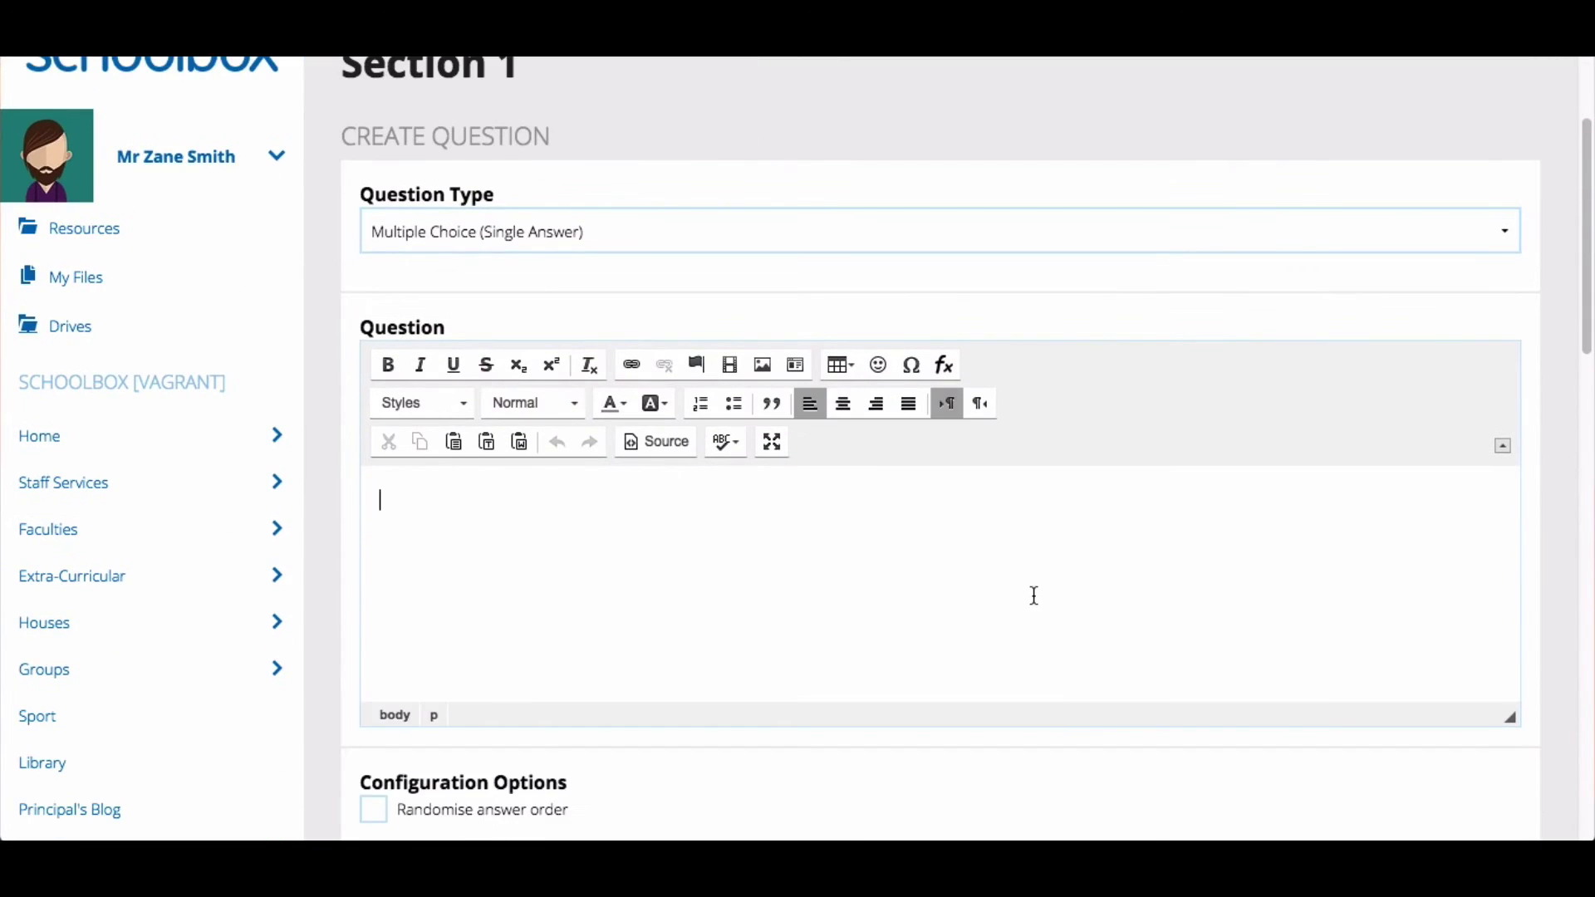
- Enter the question text 'Sample Question' and give it 1.00 mark
type("Sample Question")
- Fill answers 'Answer 1' and 'Answer 2', marking Answer 2 as correct
scroll(859, 465, "down", 4)
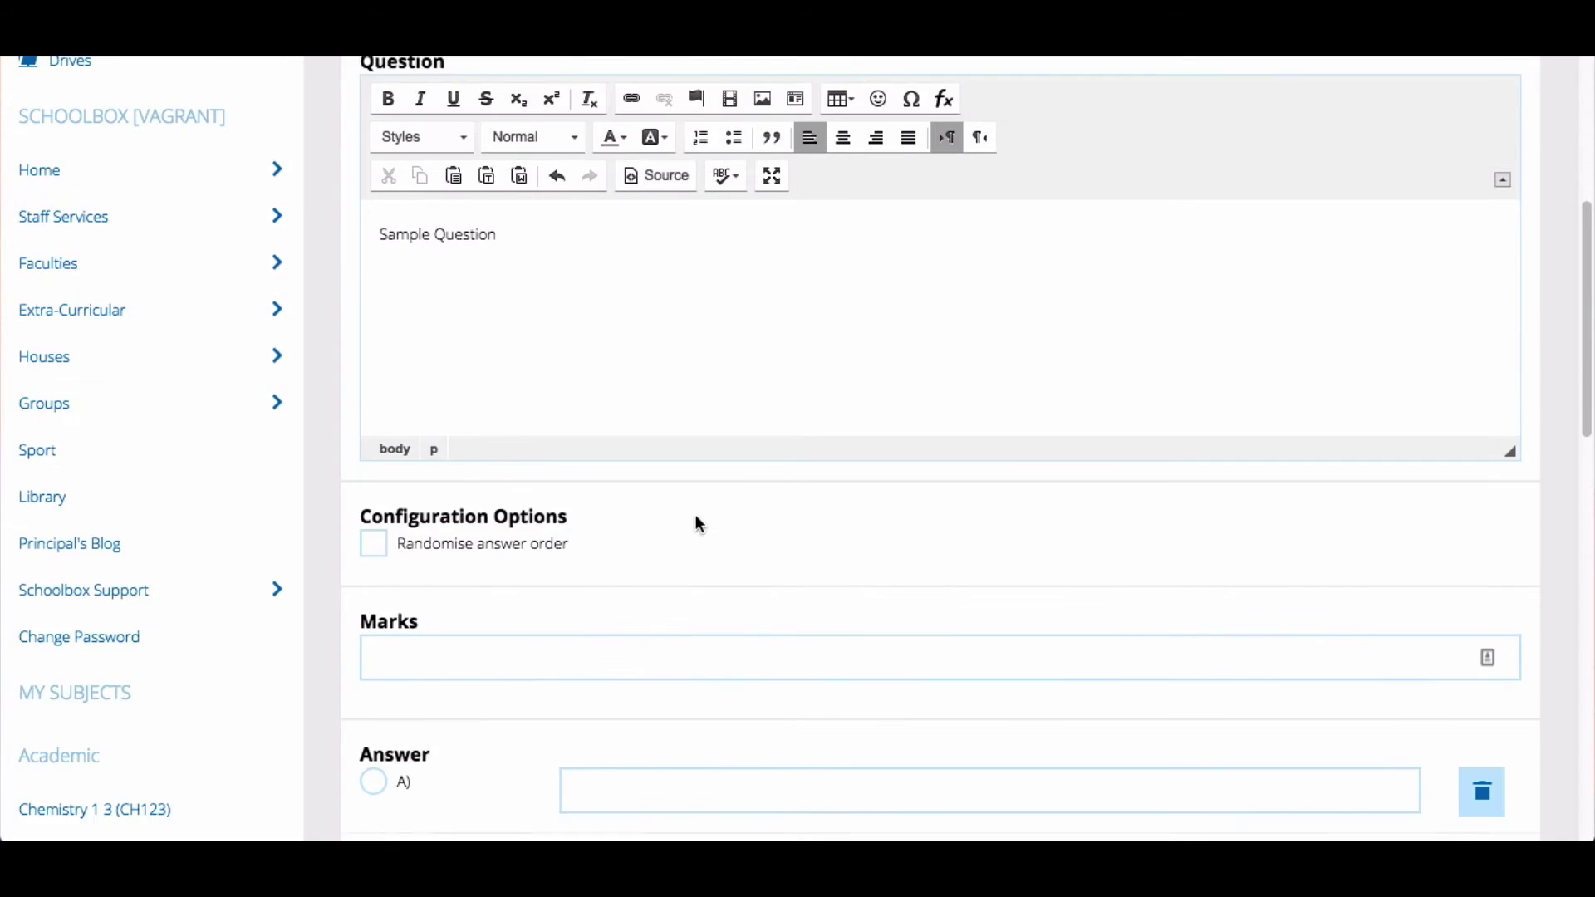
left_click(535, 606)
type("1.00")
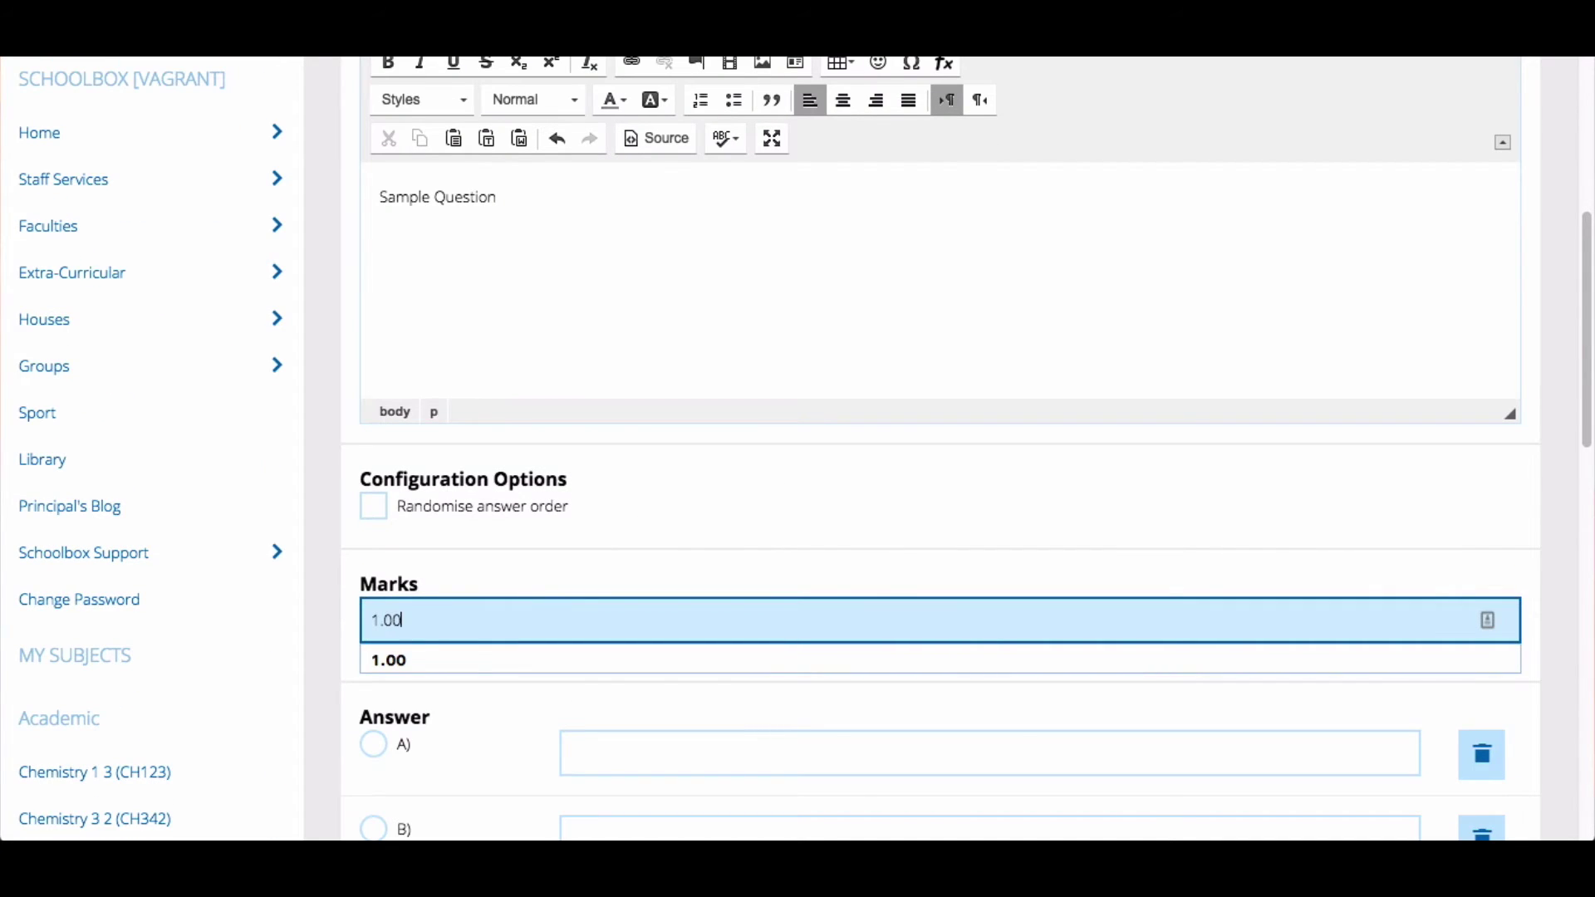
key("Tab")
scroll(600, 615, "down", 2)
left_click(644, 565)
type("Answer 1")
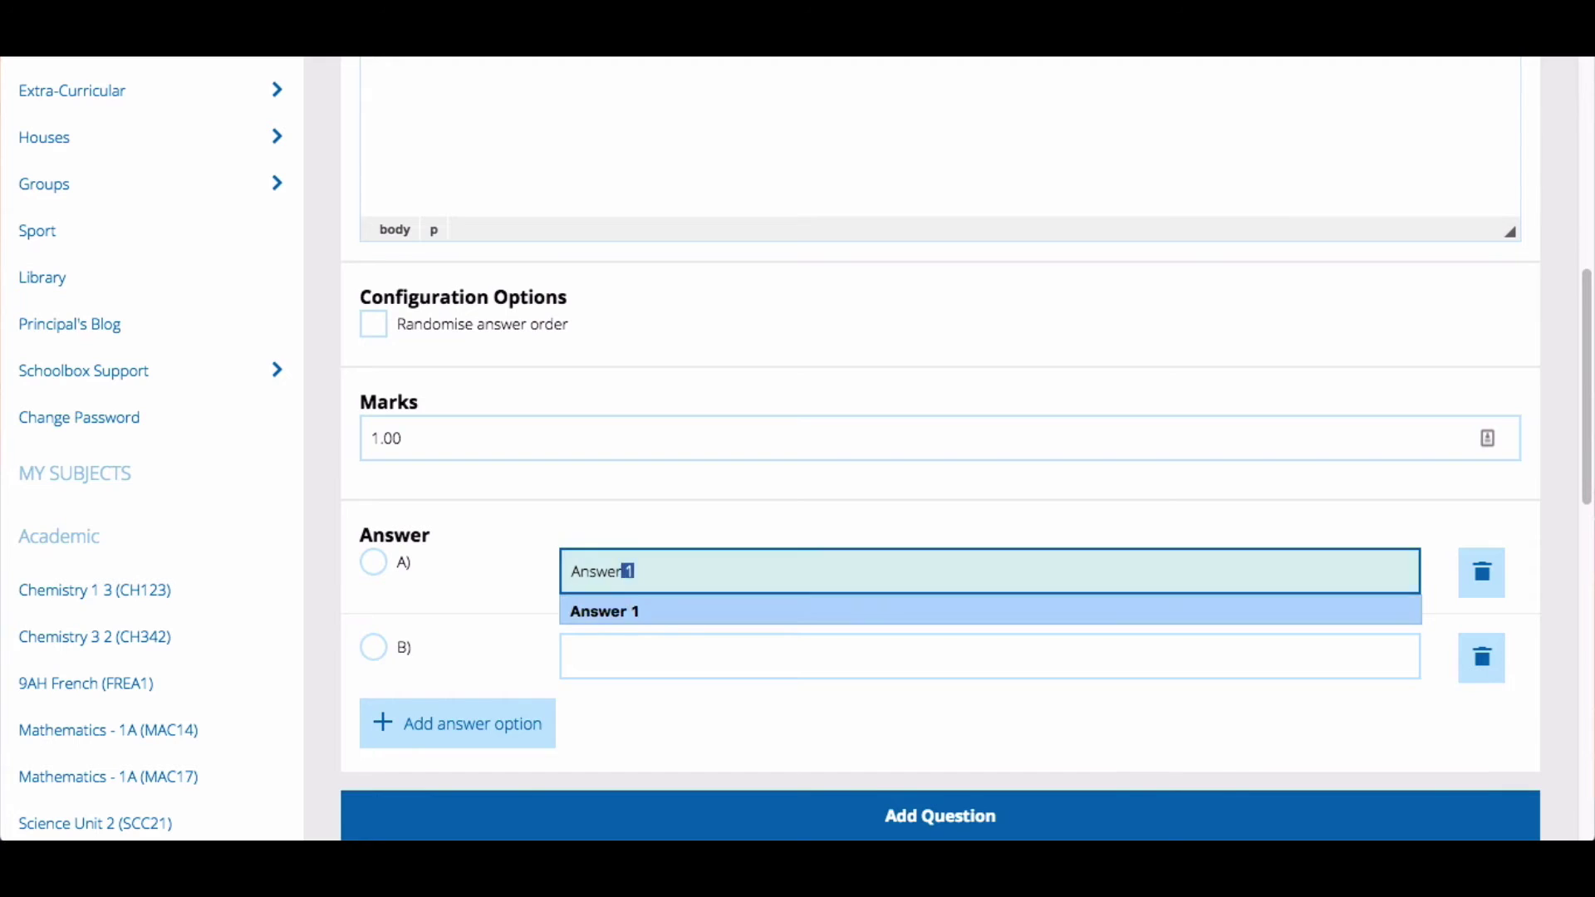
key("Tab")
left_click(822, 658)
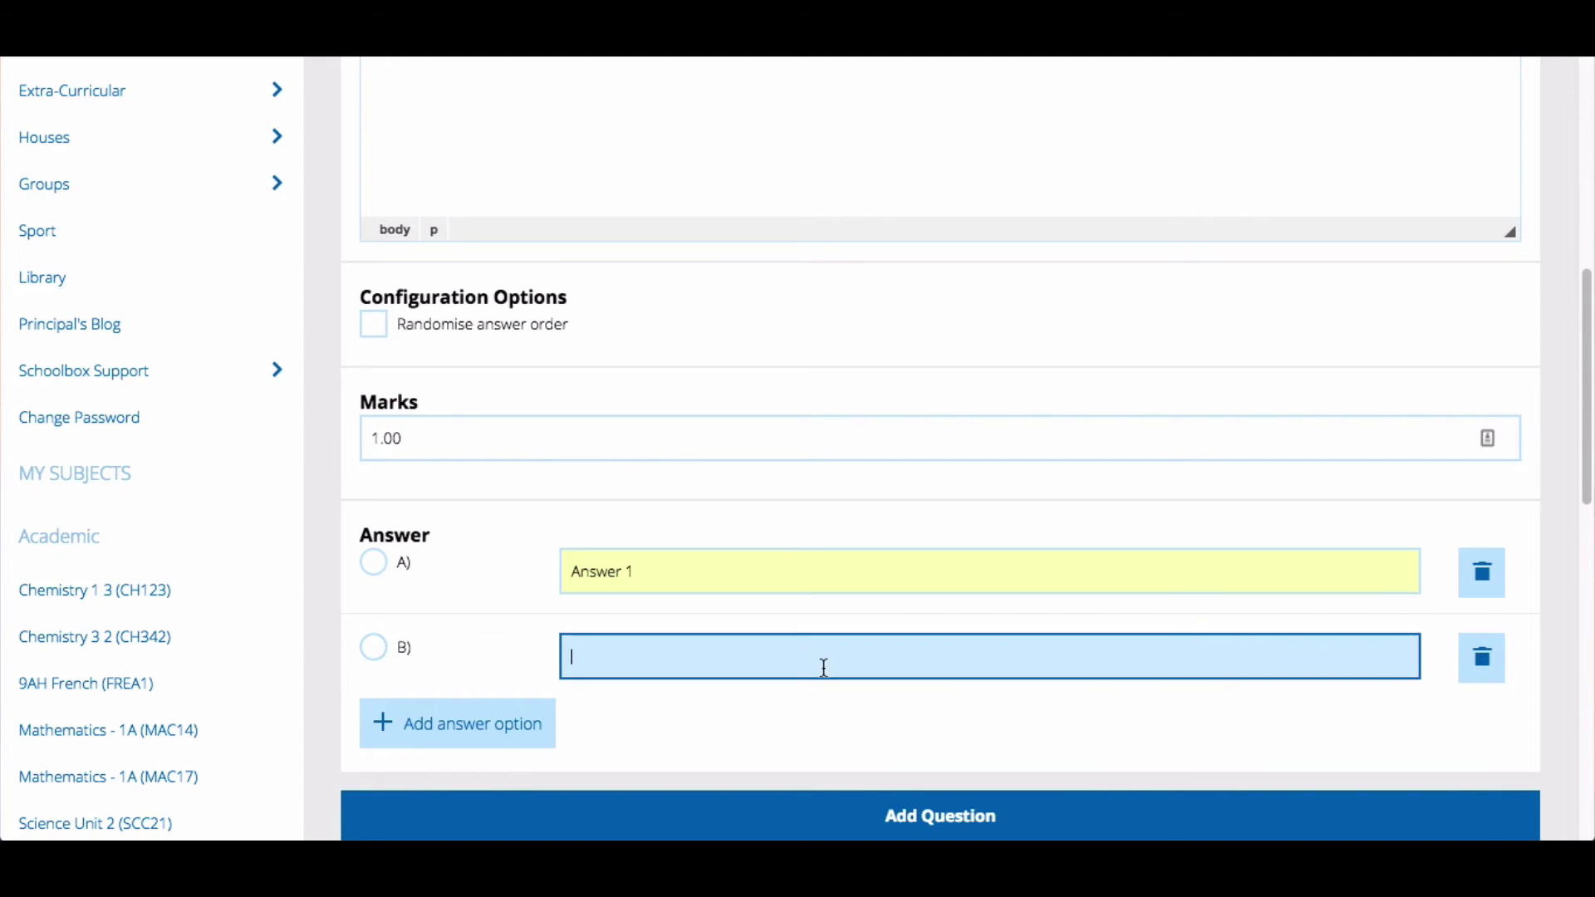
type("Answer 2")
left_click(373, 650)
scroll(499, 653, "down", 2)
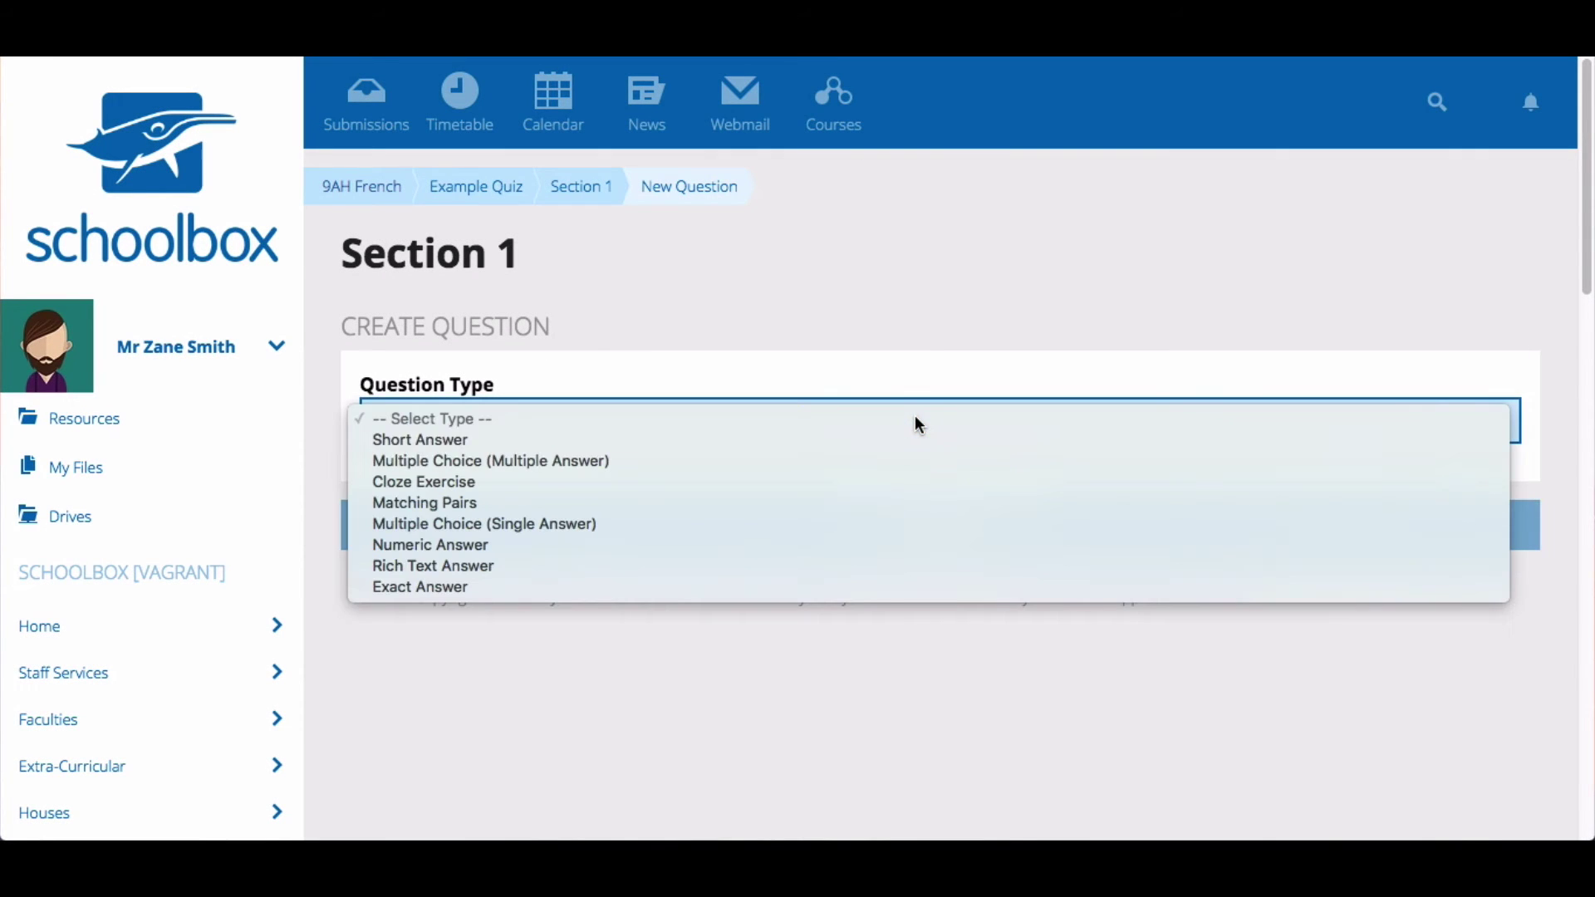
left_click(888, 440)
left_click(849, 532)
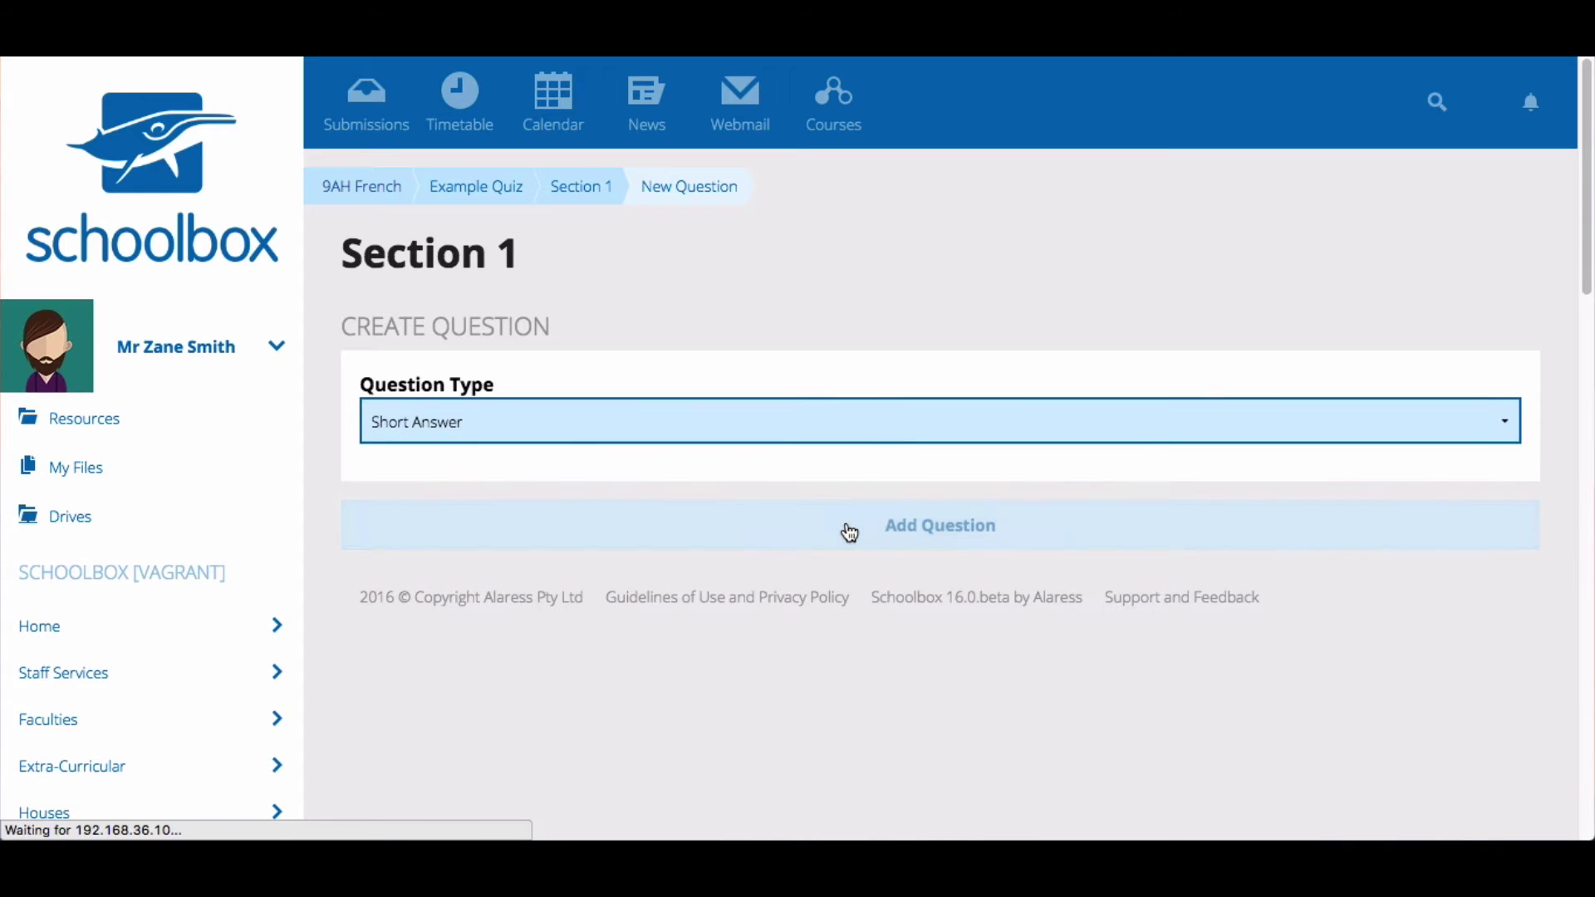
scroll(859, 533, "down", 2)
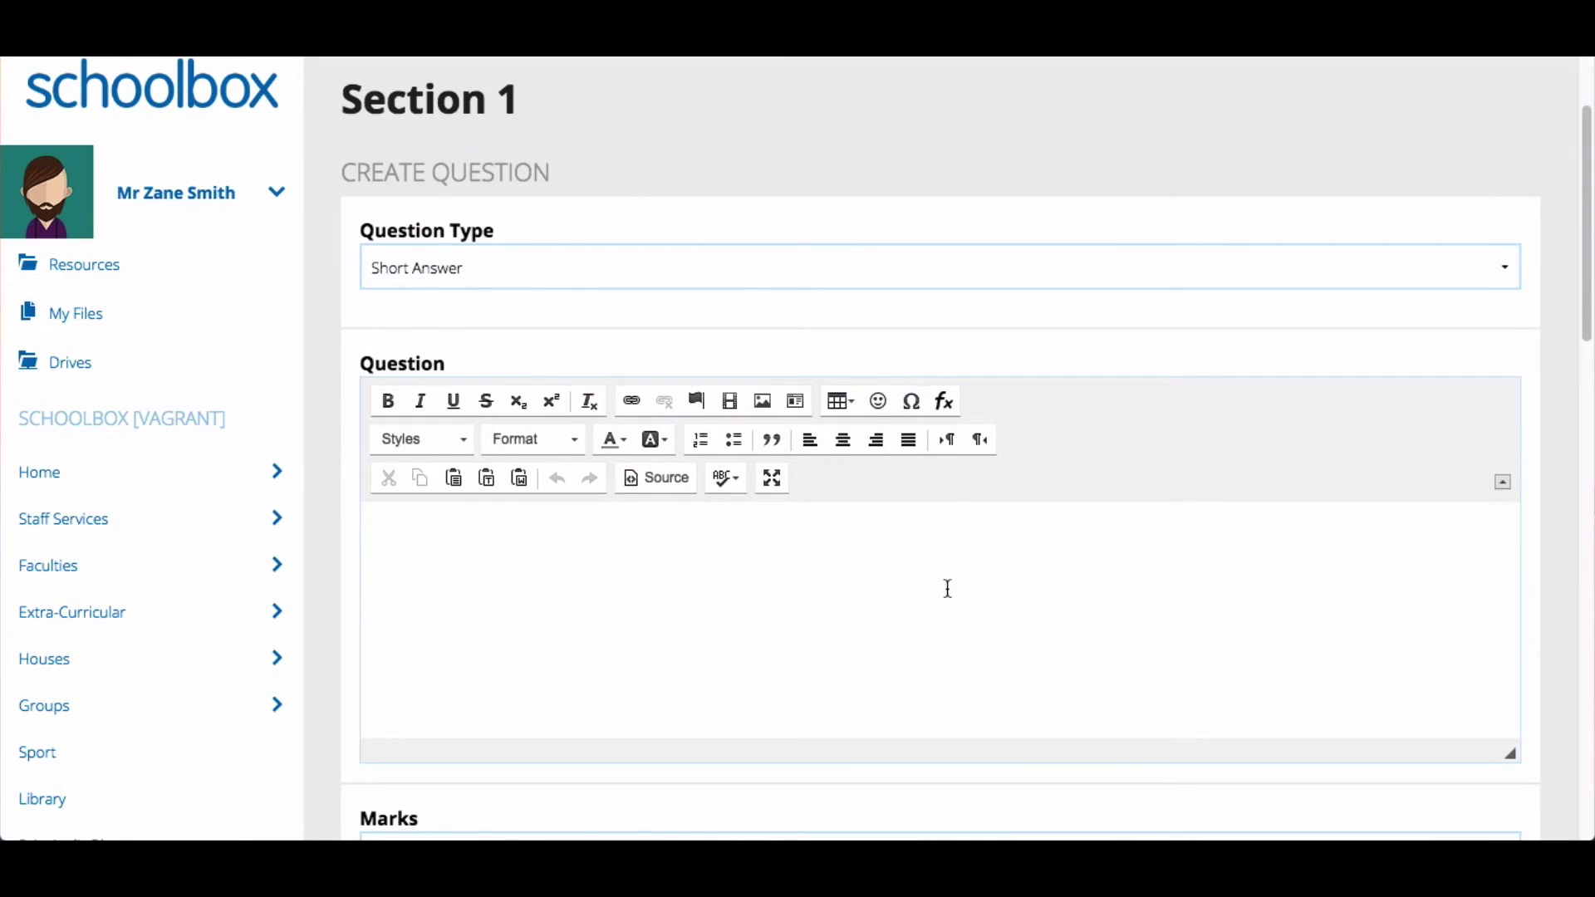
scroll(944, 491, "down", 3)
left_click(463, 613)
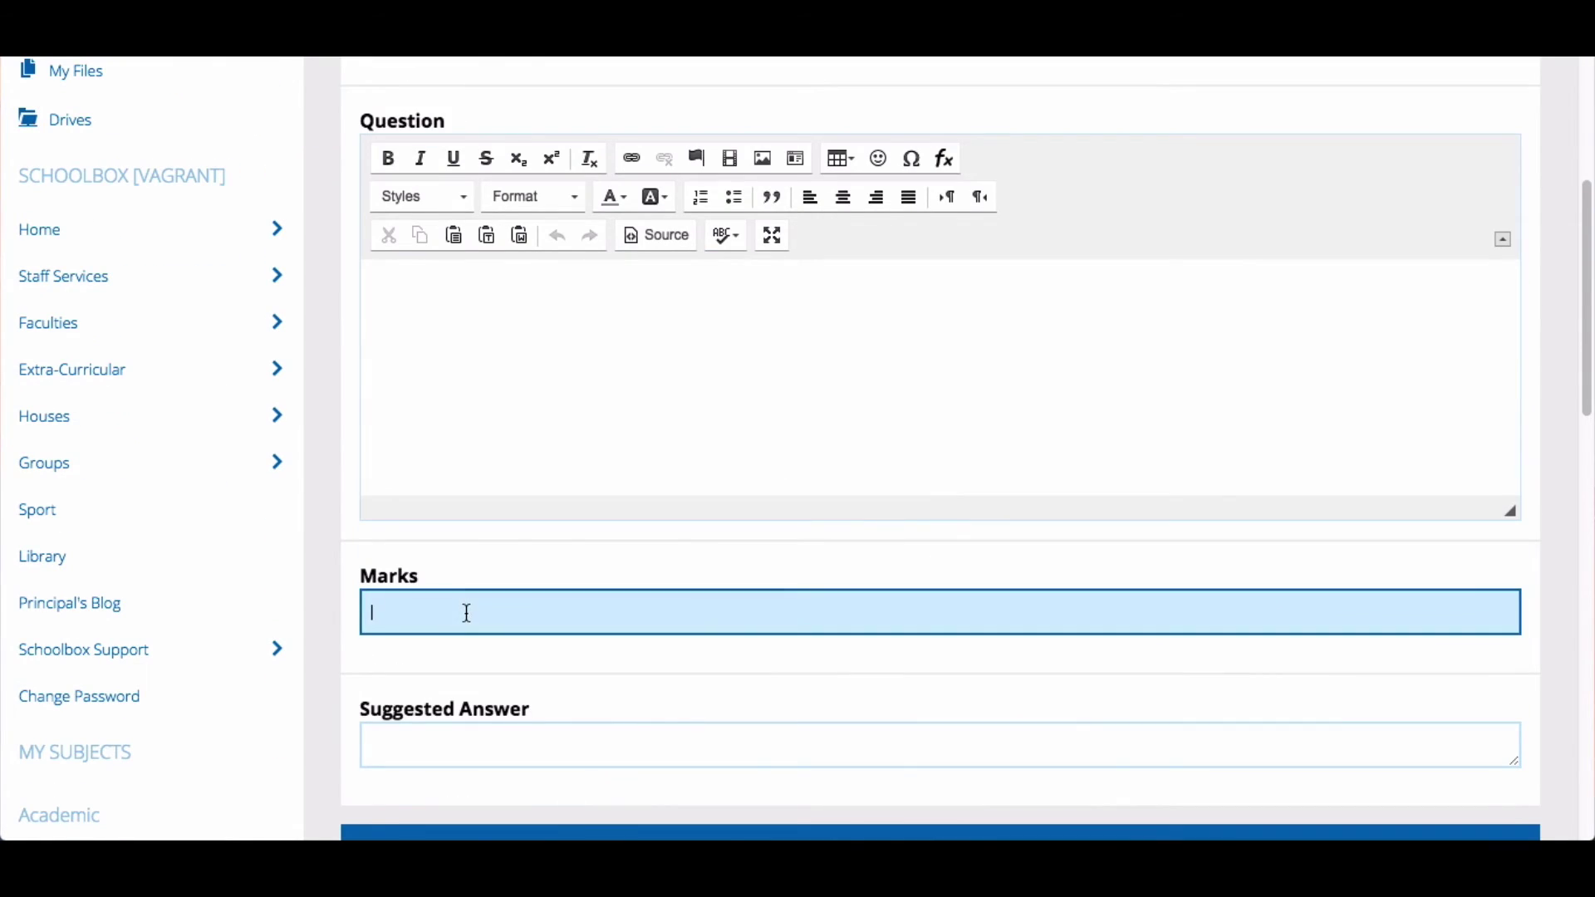
left_click(465, 749)
scroll(464, 748, "down", 2)
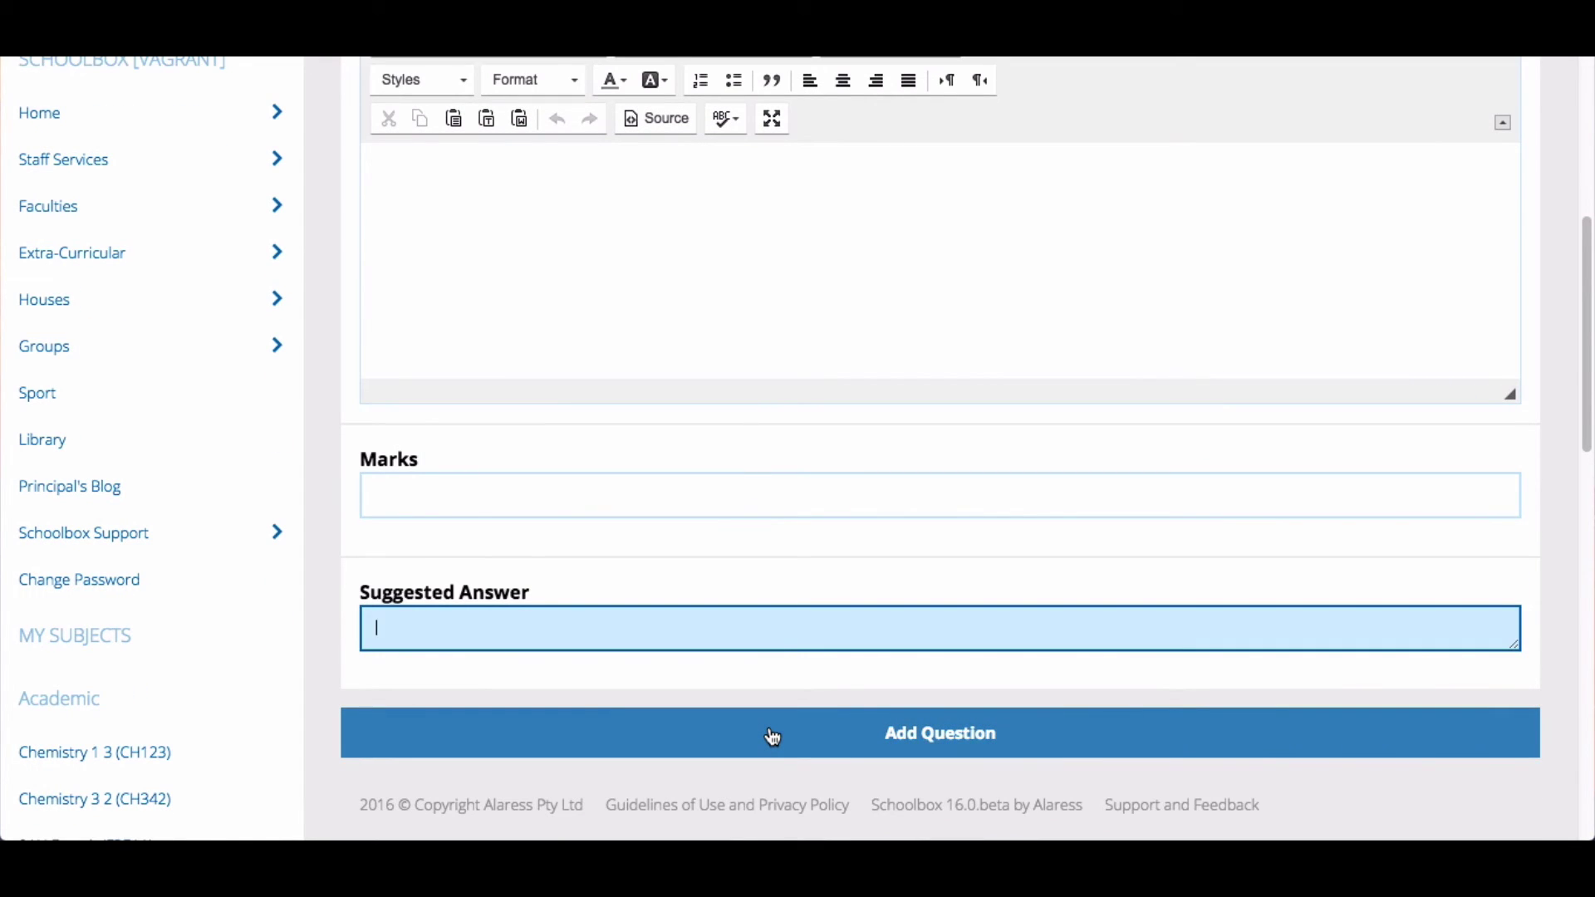
left_click(773, 737)
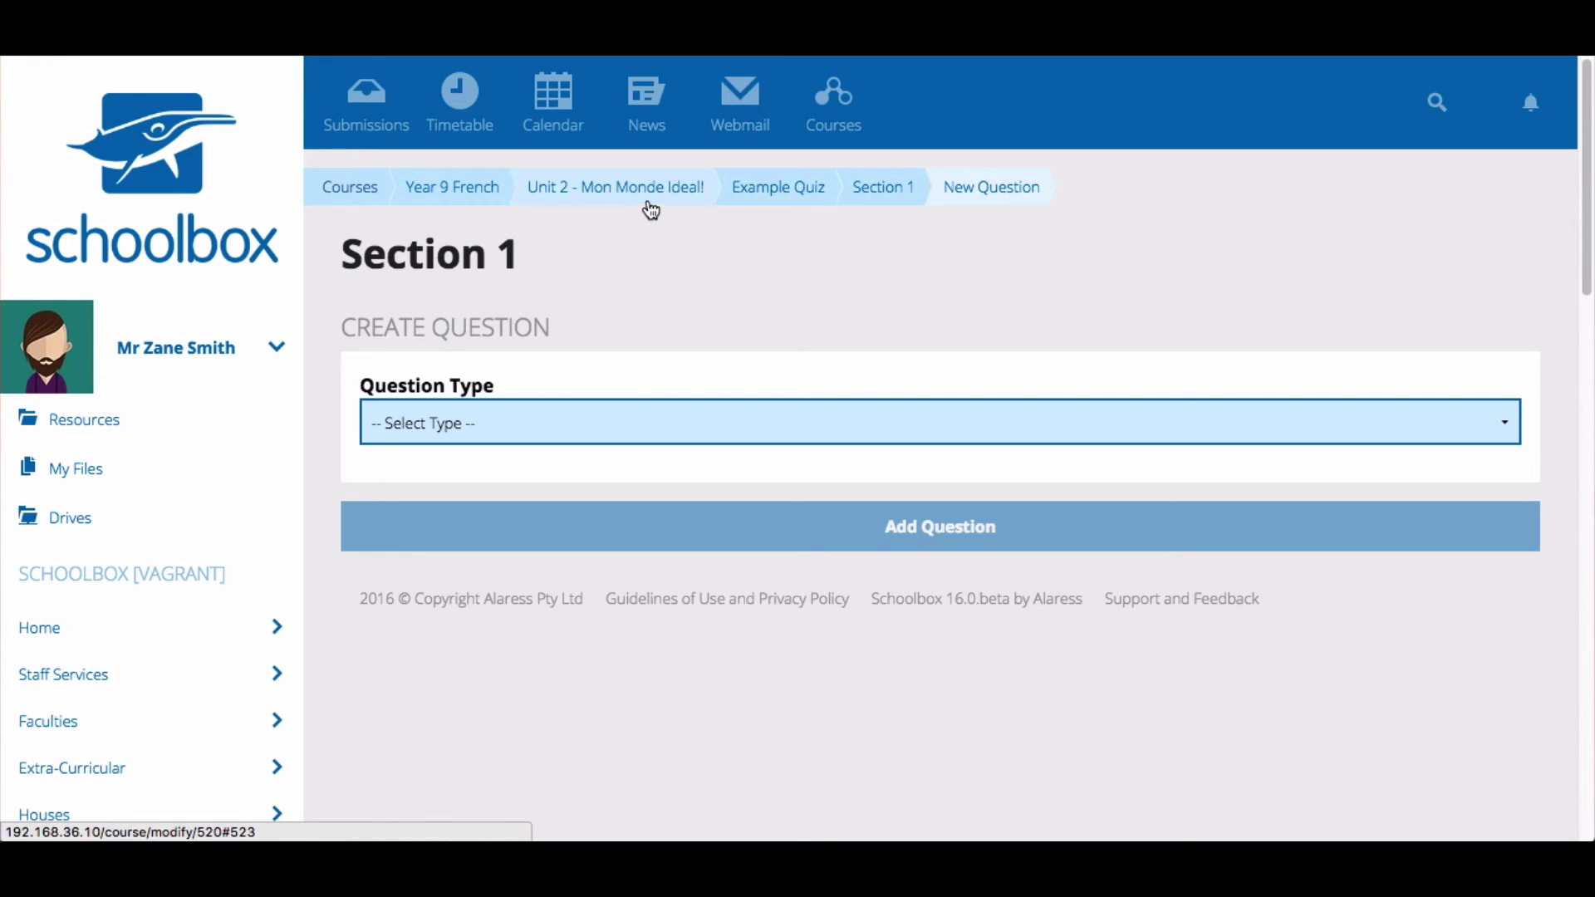
left_click(765, 194)
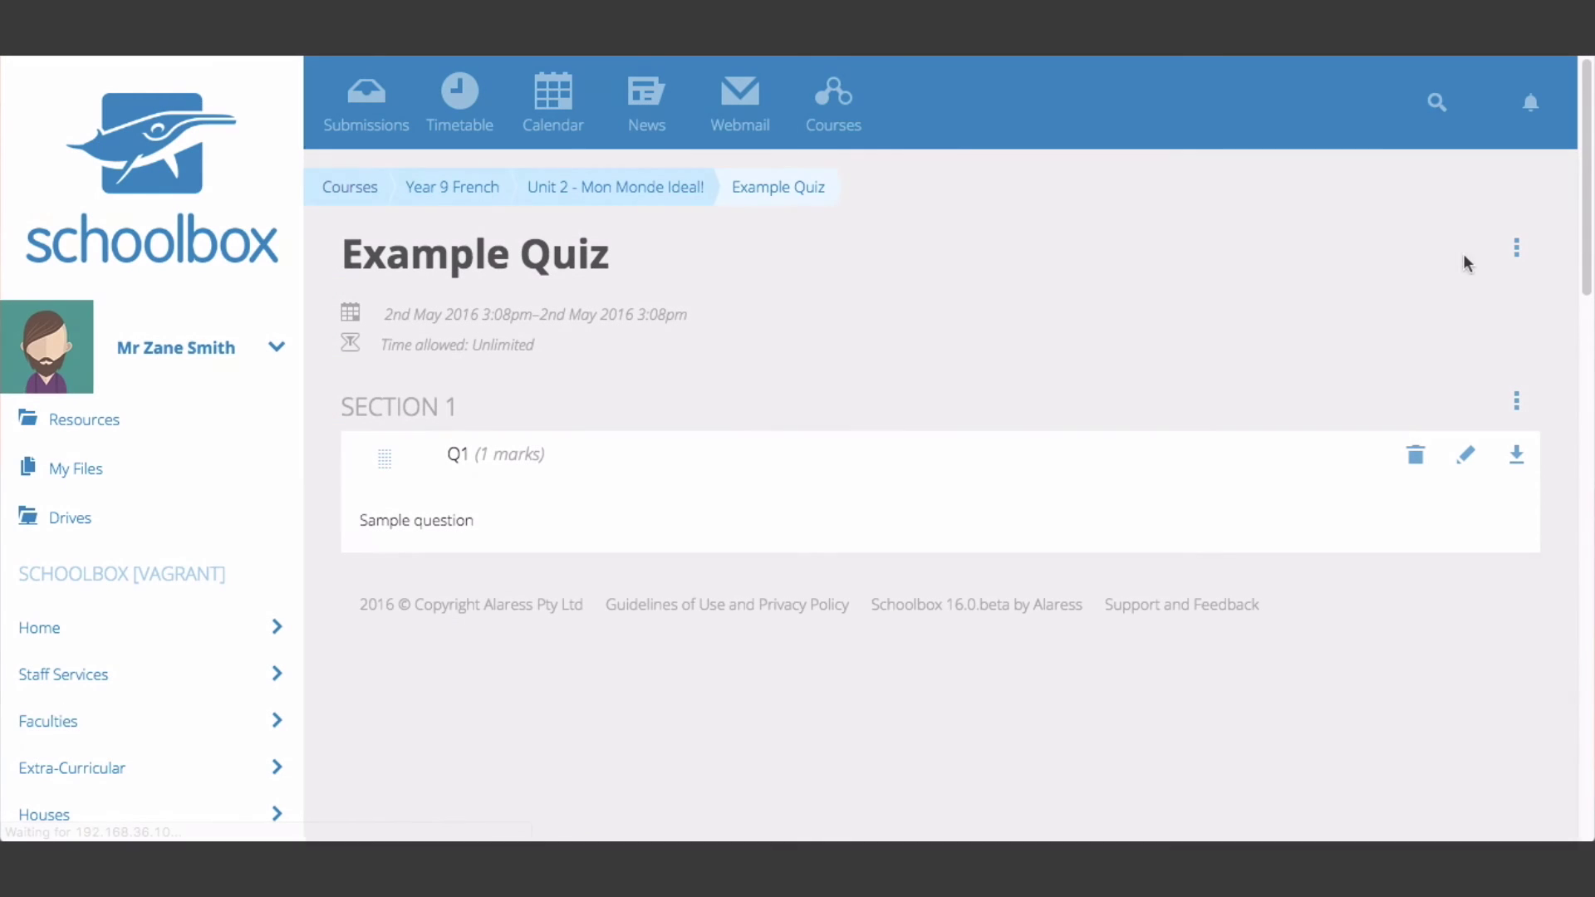
- Check the Example Quiz options menu, then bring up Section 1's options
left_click(1515, 256)
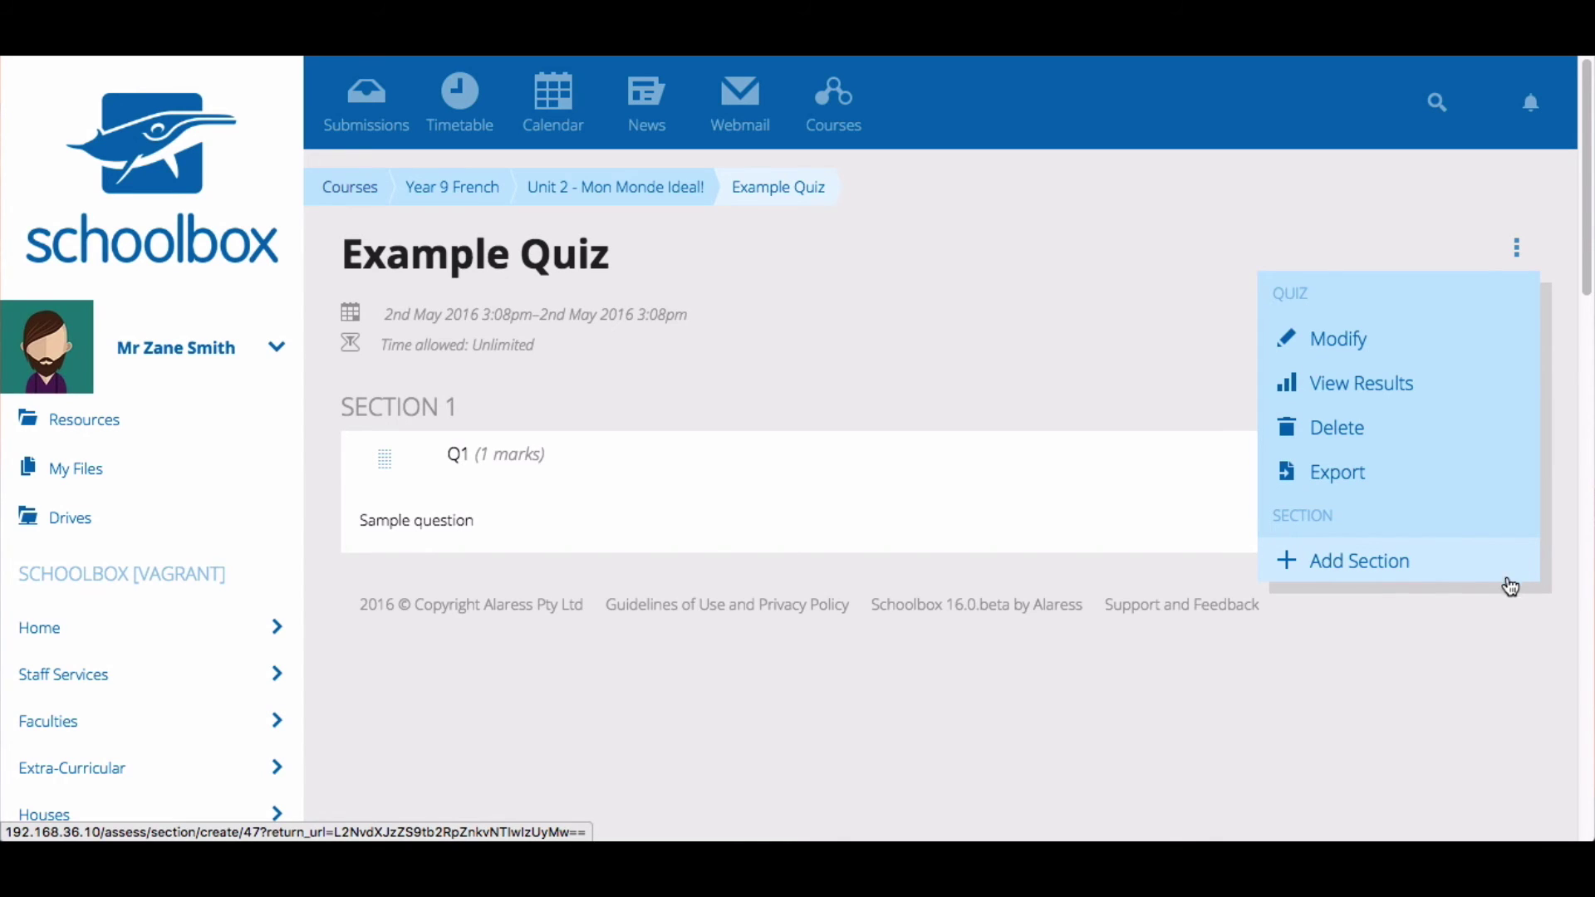
left_click(1496, 692)
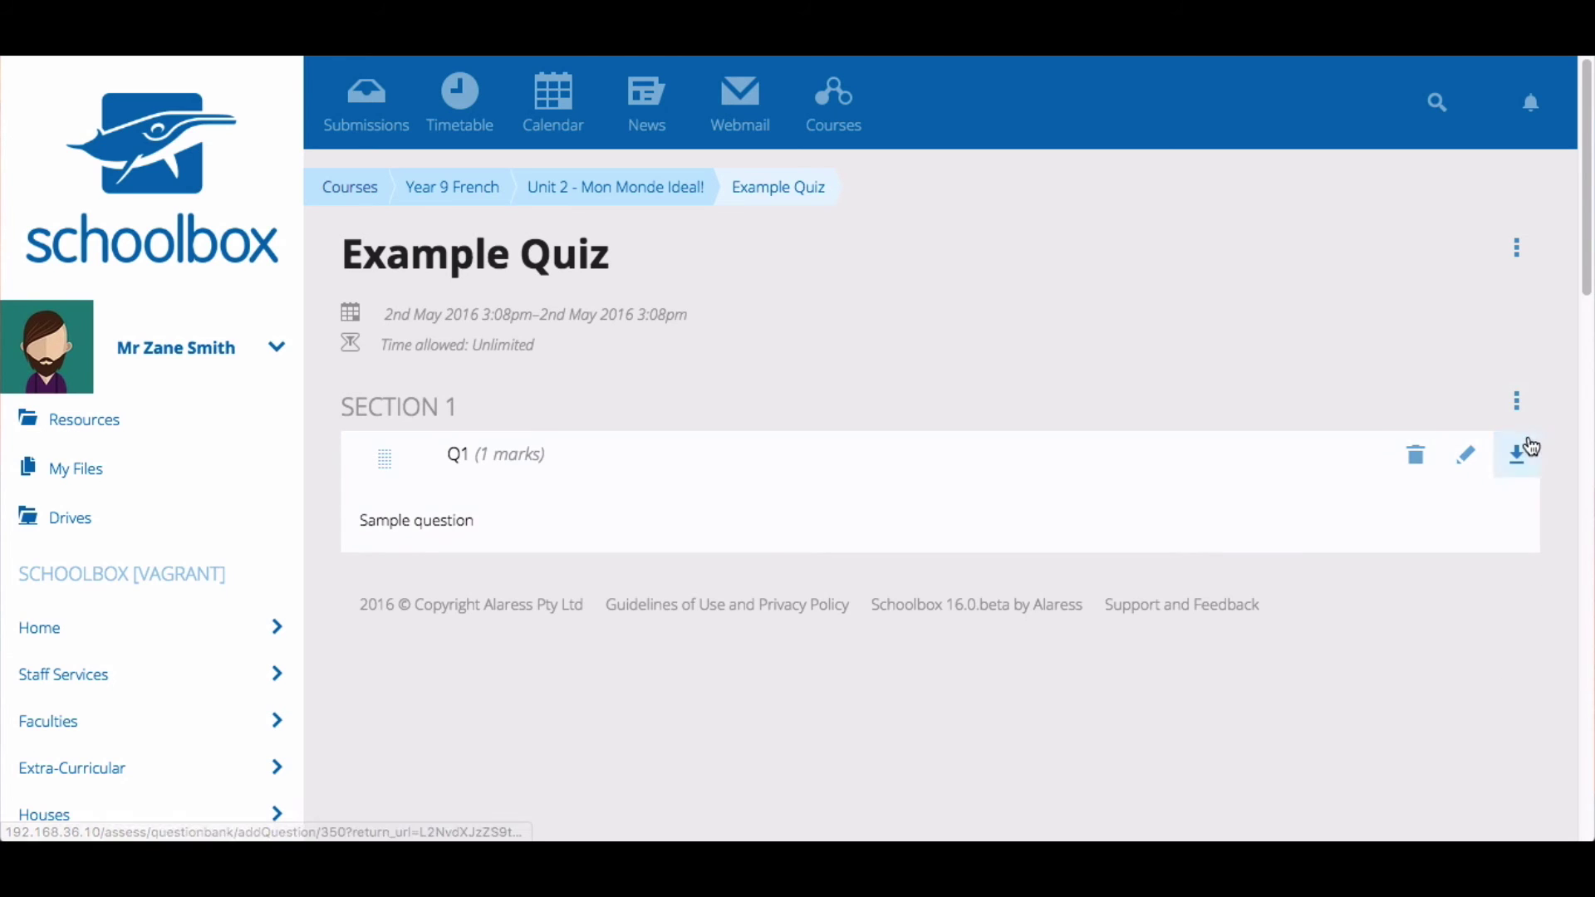
left_click(1518, 406)
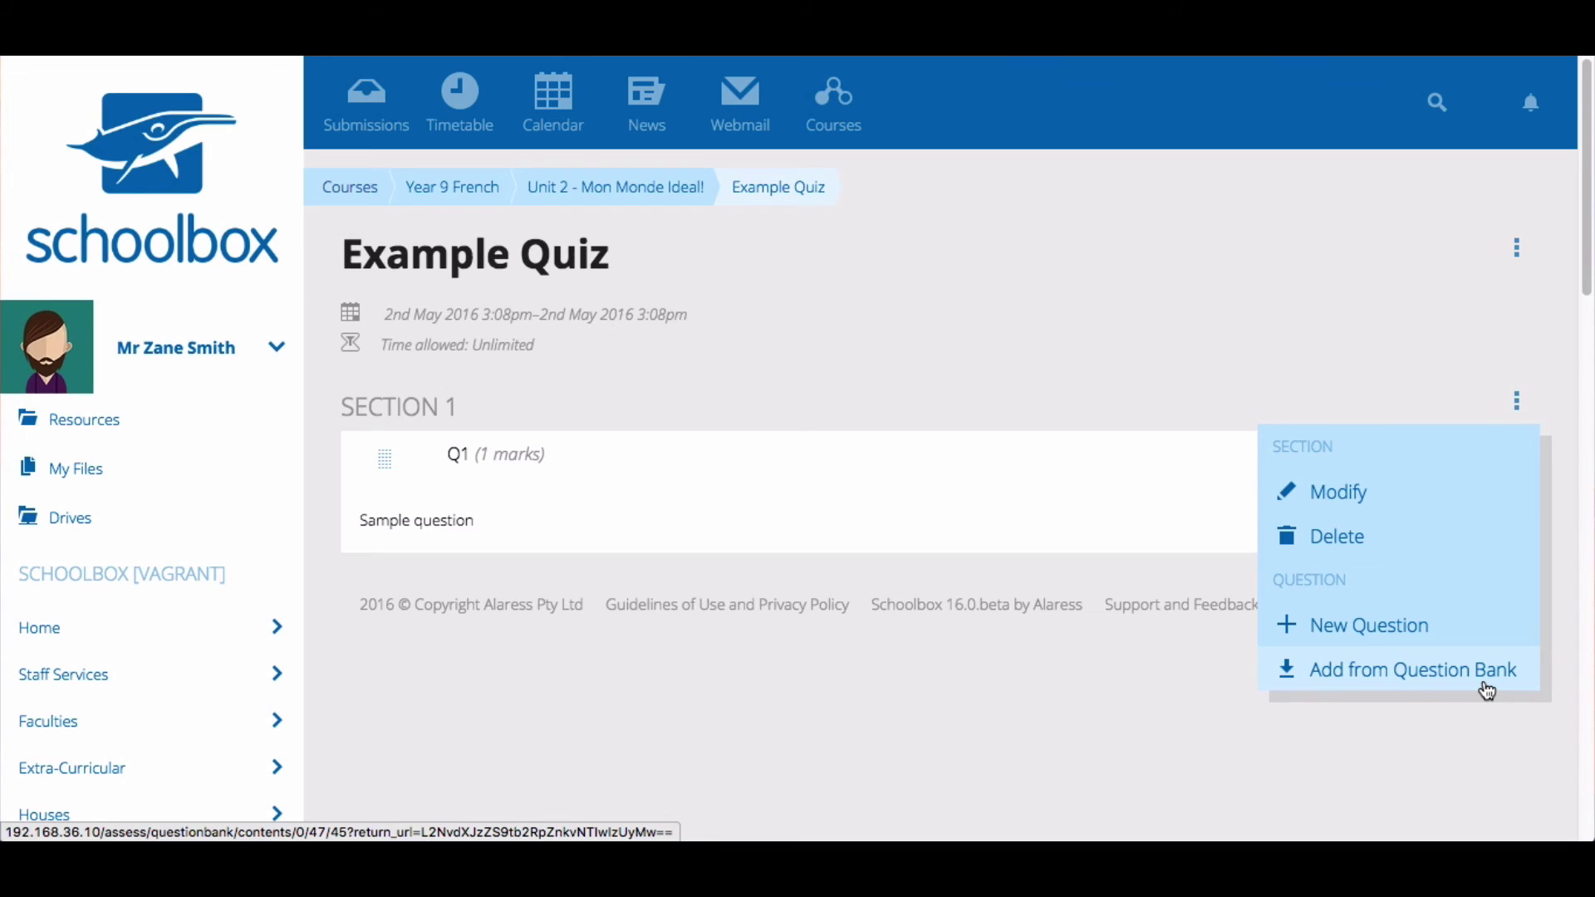
- Close the Section 1 options menu
left_click(1484, 751)
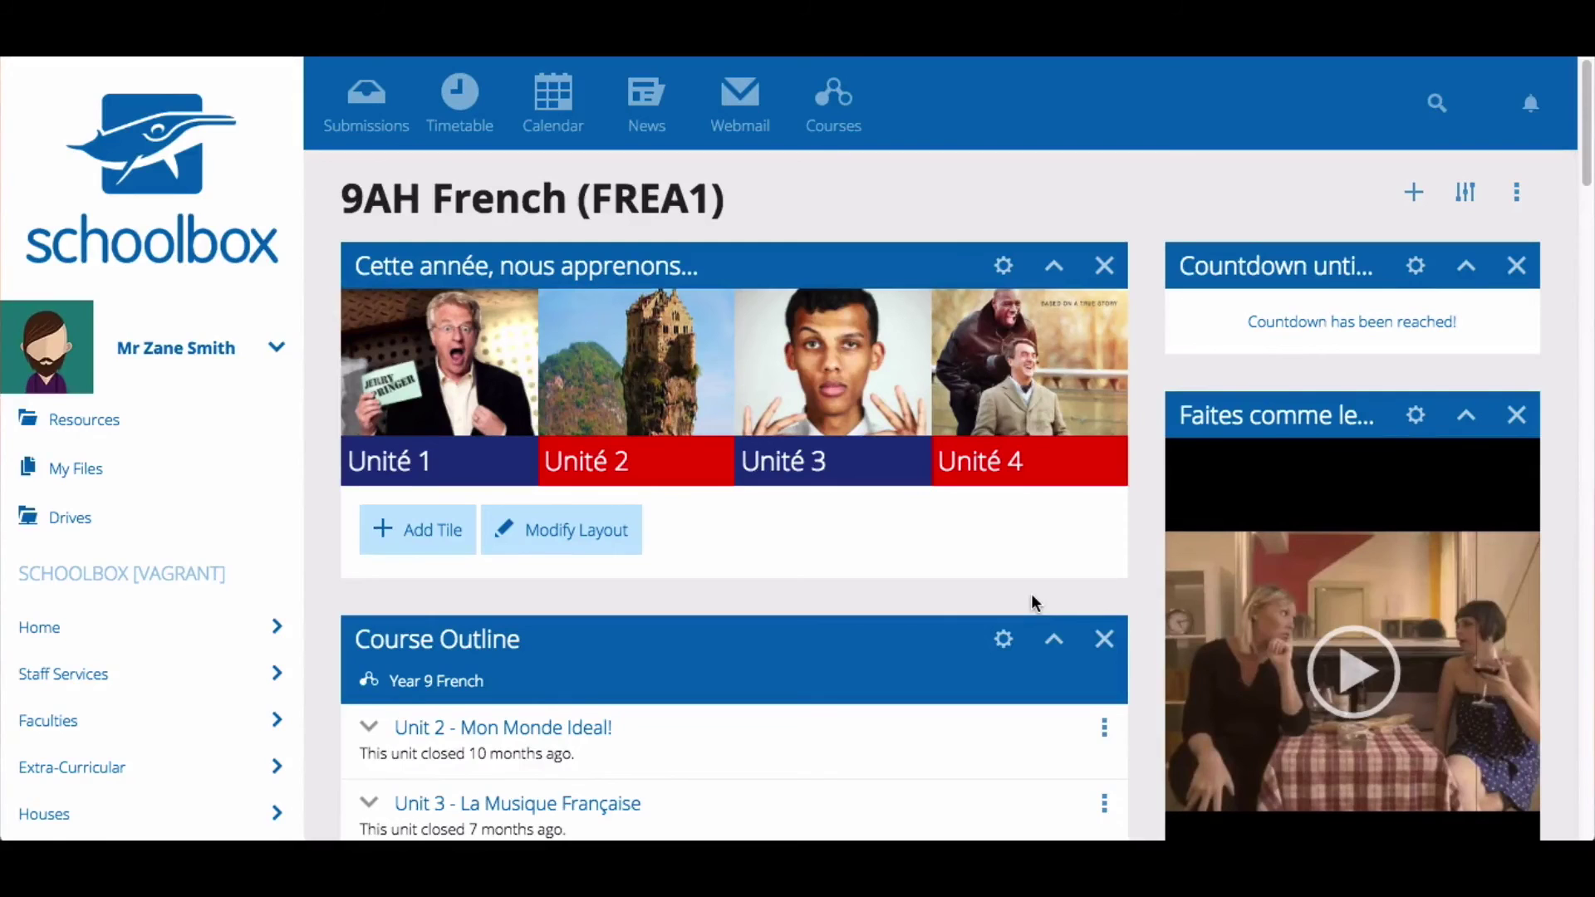
- Scroll the course outline and view Unit 1's Create menu
scroll(1030, 593, "down", 4)
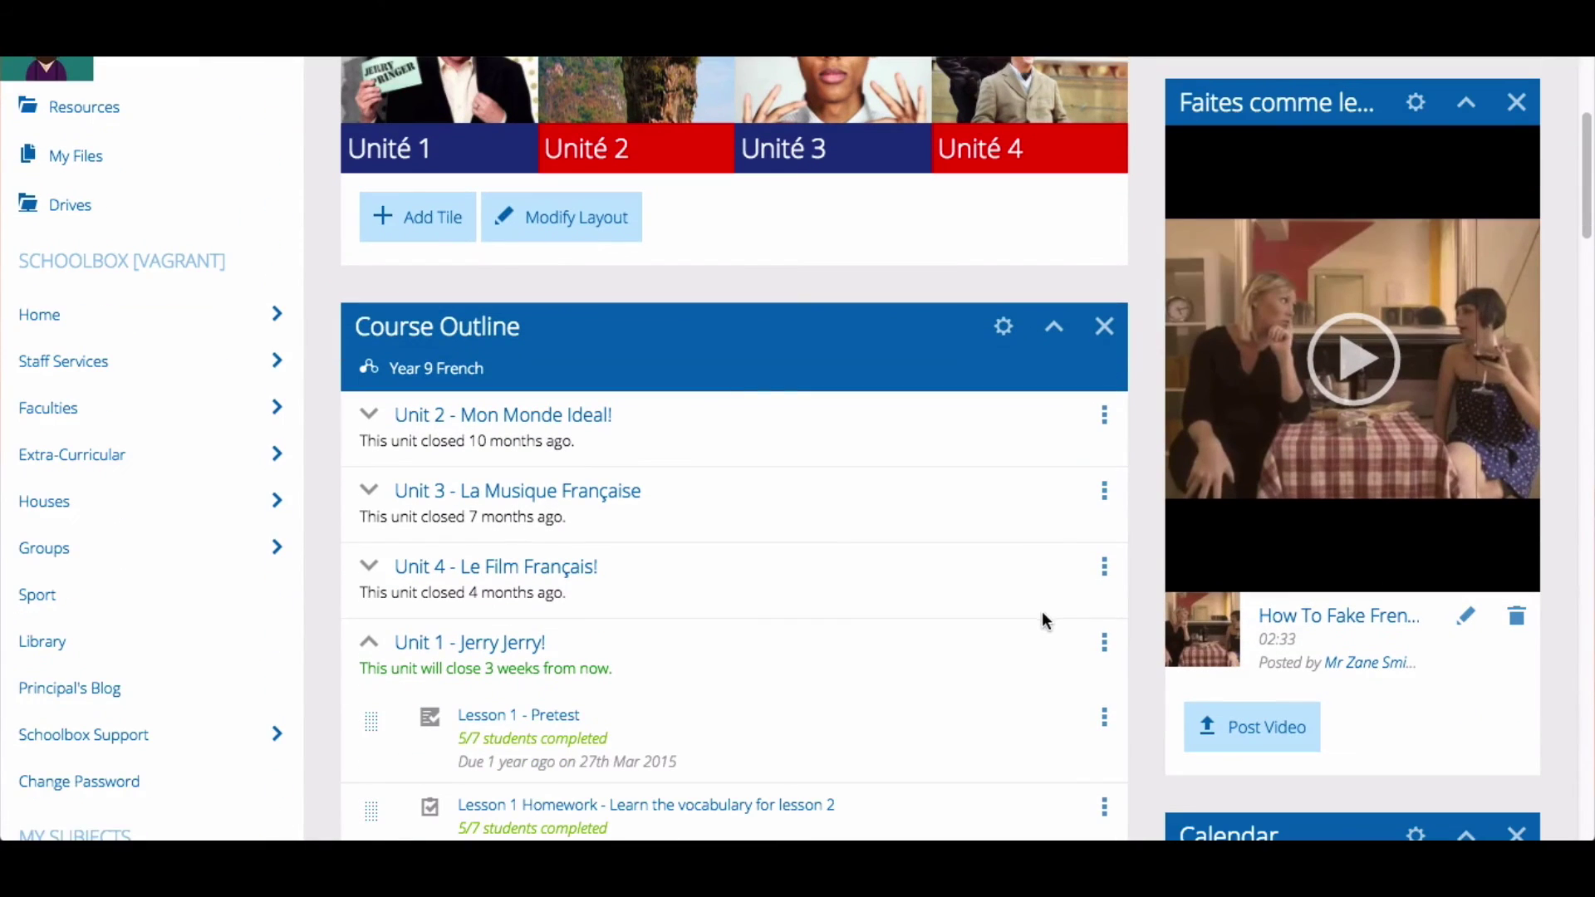
left_click(1119, 658)
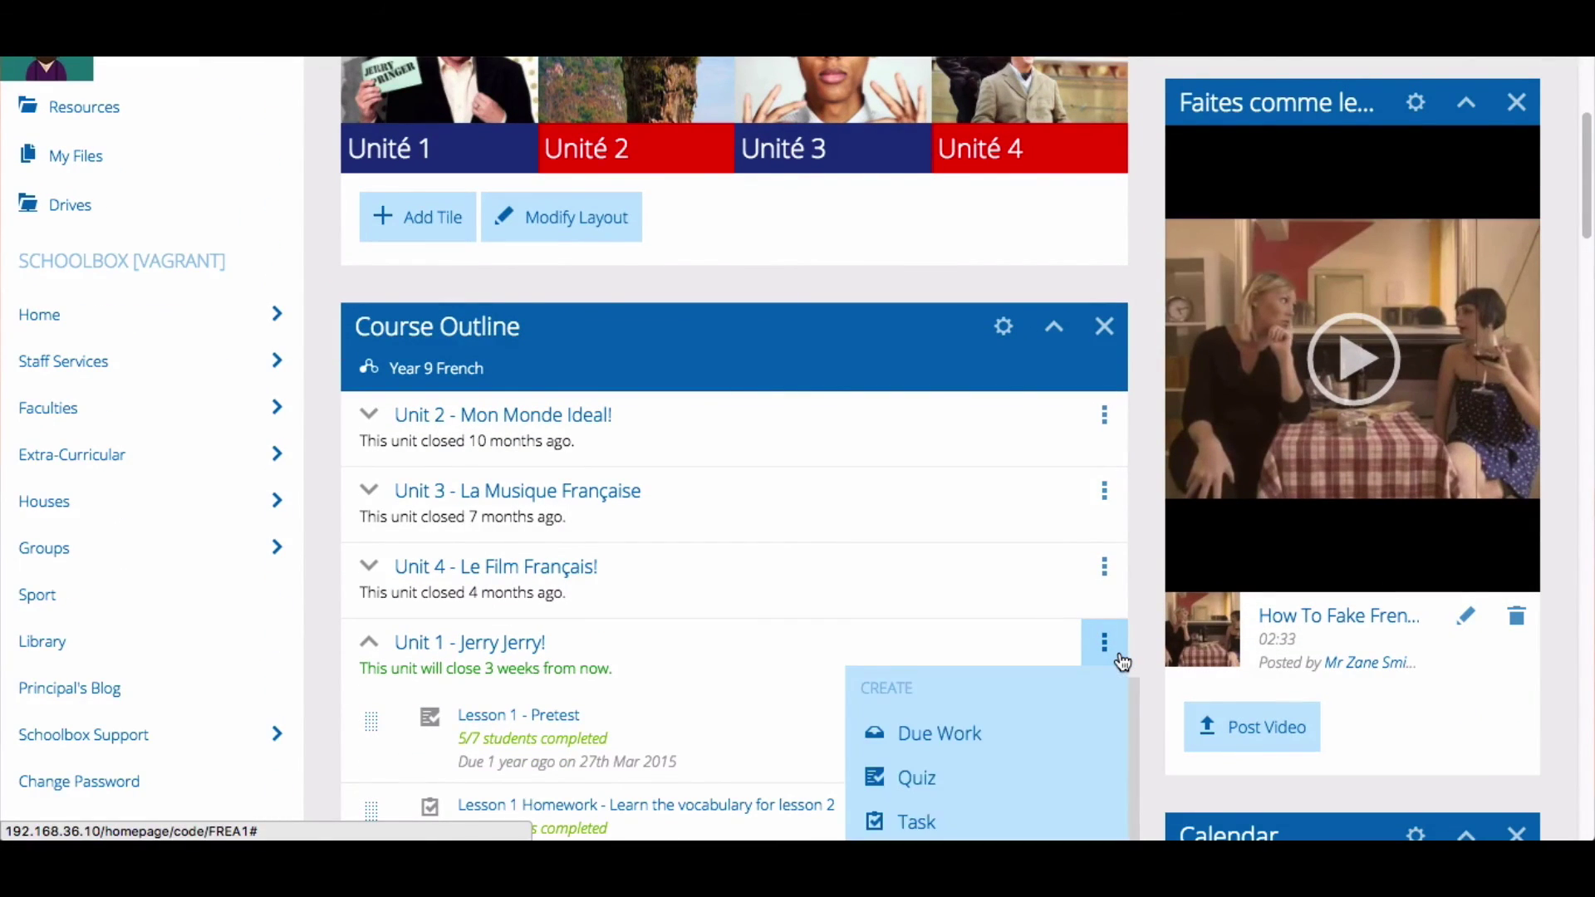
scroll(1122, 662, "down", 3)
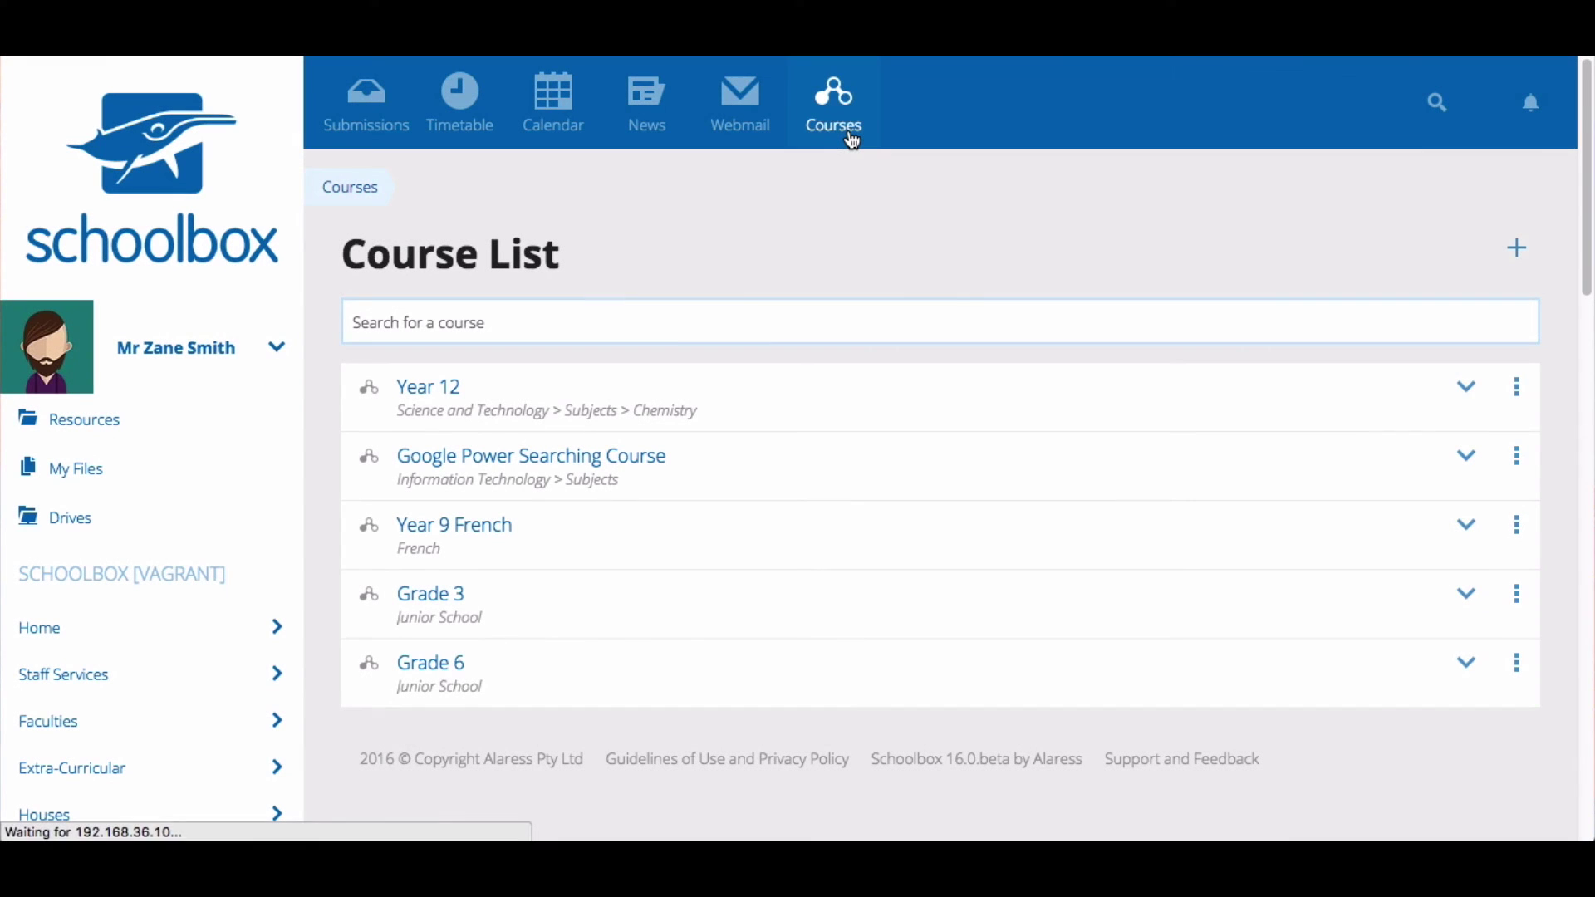
- Open Year 9 French from the Course List and expand Unit 1 - Jerry Jerry!
left_click(505, 532)
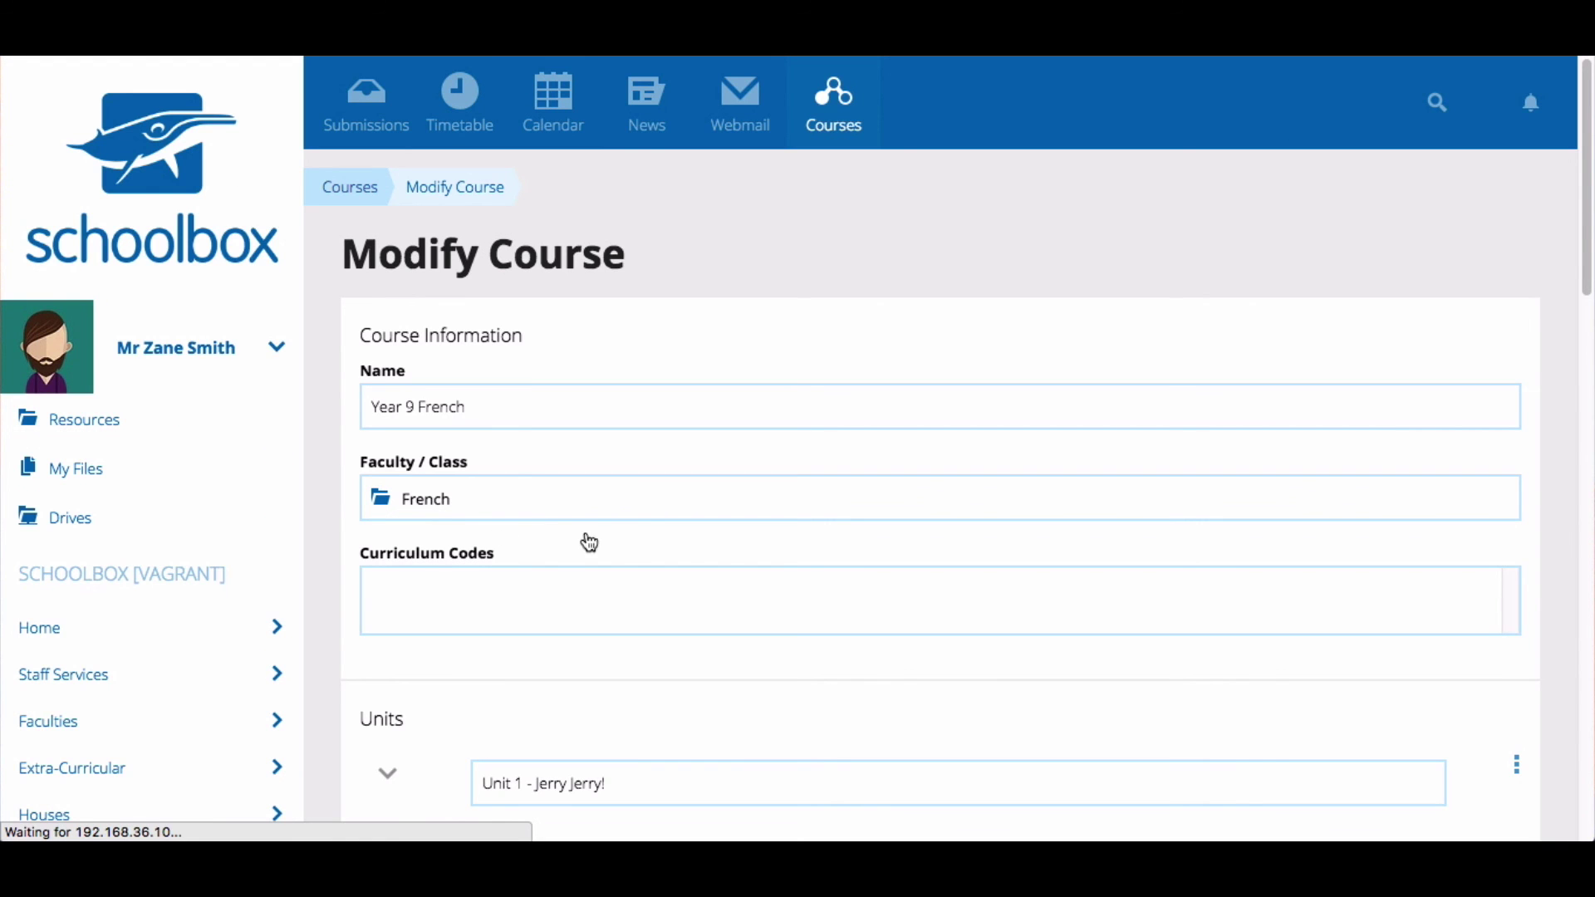
scroll(914, 582, "down", 3)
left_click(388, 553)
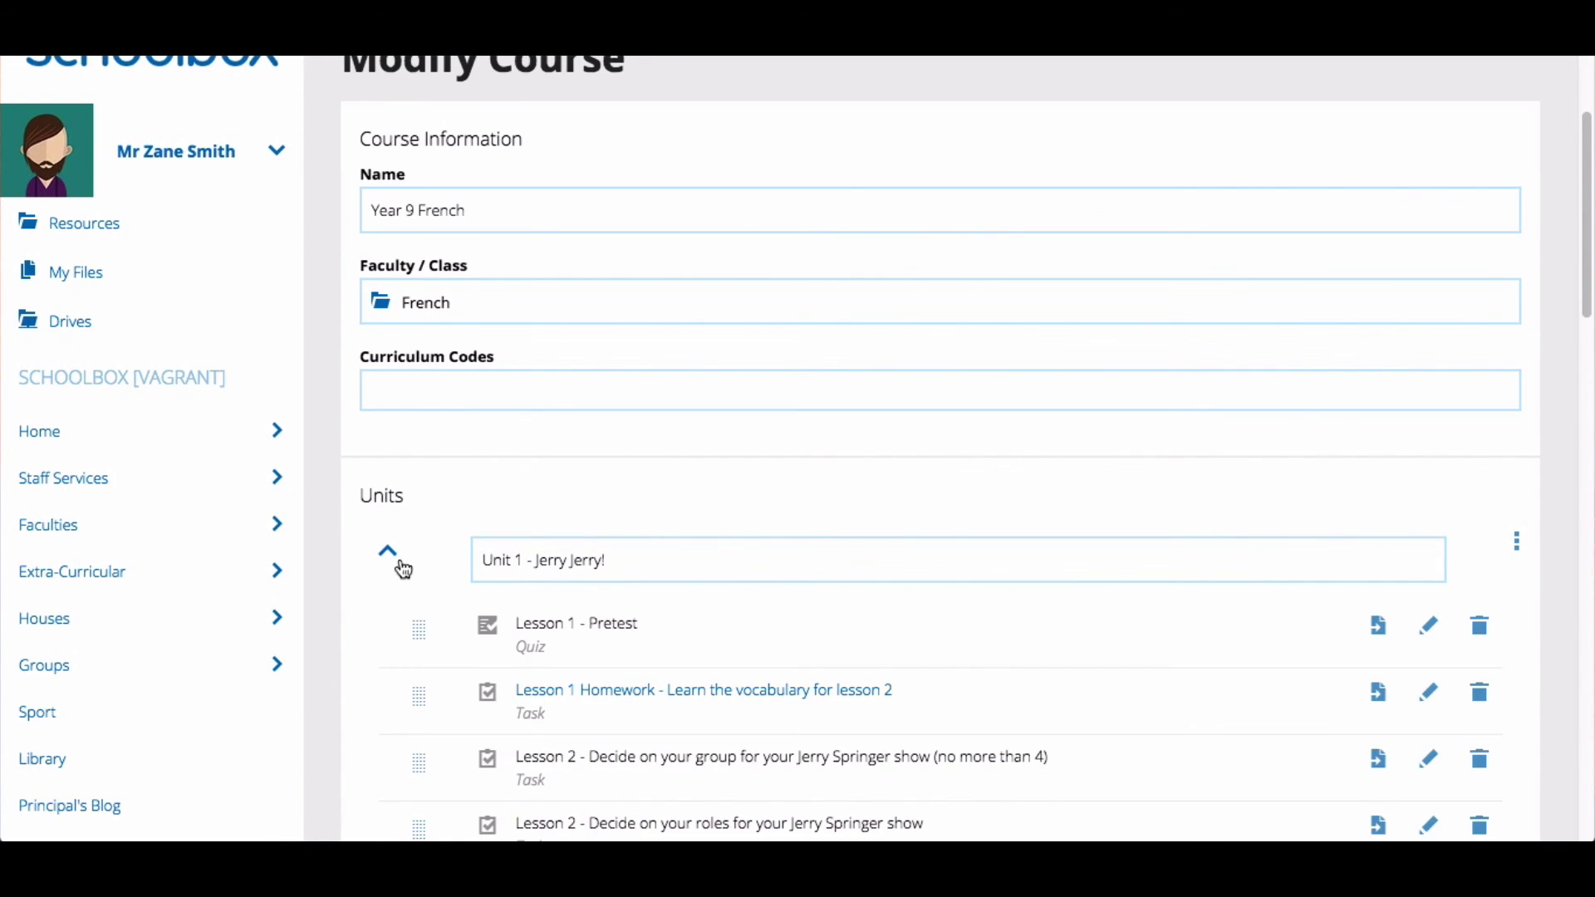